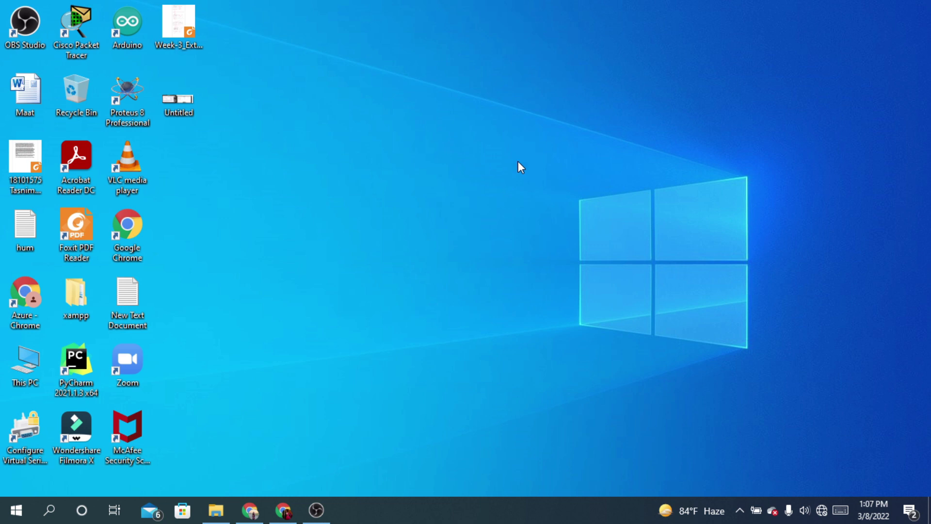
# - Refresh the desktop three times from its right-click menu
pyautogui.rightClick(394, 102)
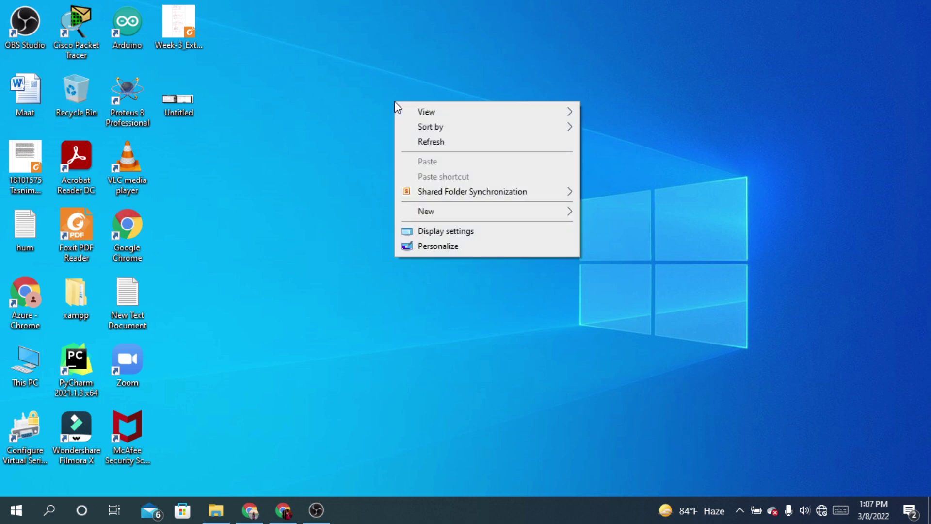
pyautogui.click(442, 144)
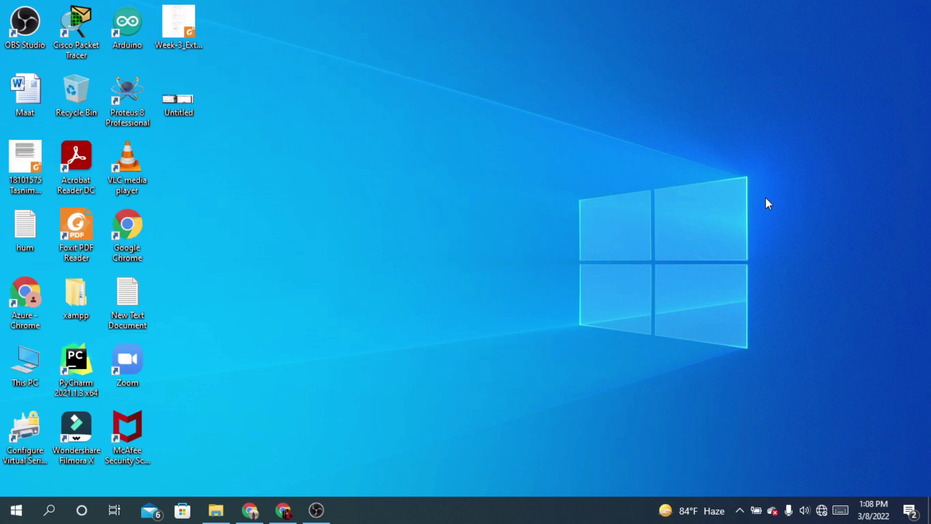
pyautogui.rightClick(398, 115)
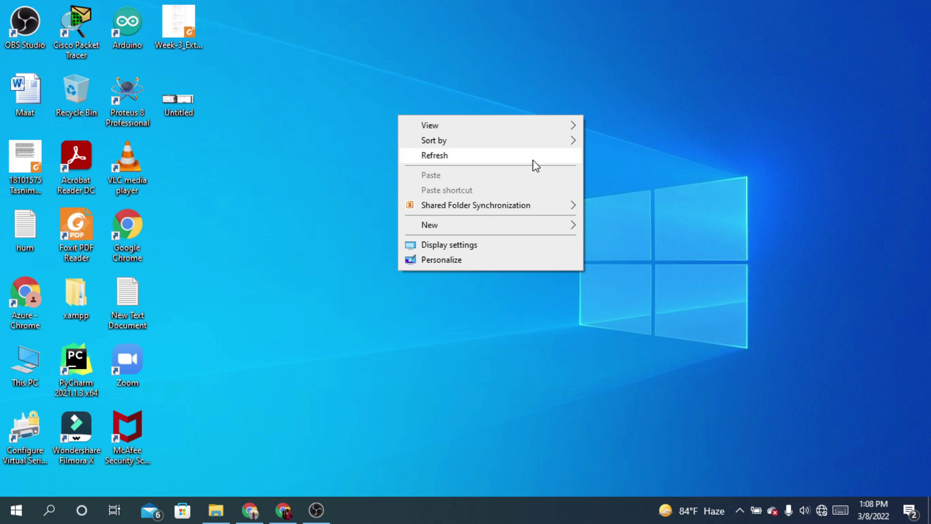
pyautogui.rightClick(396, 134)
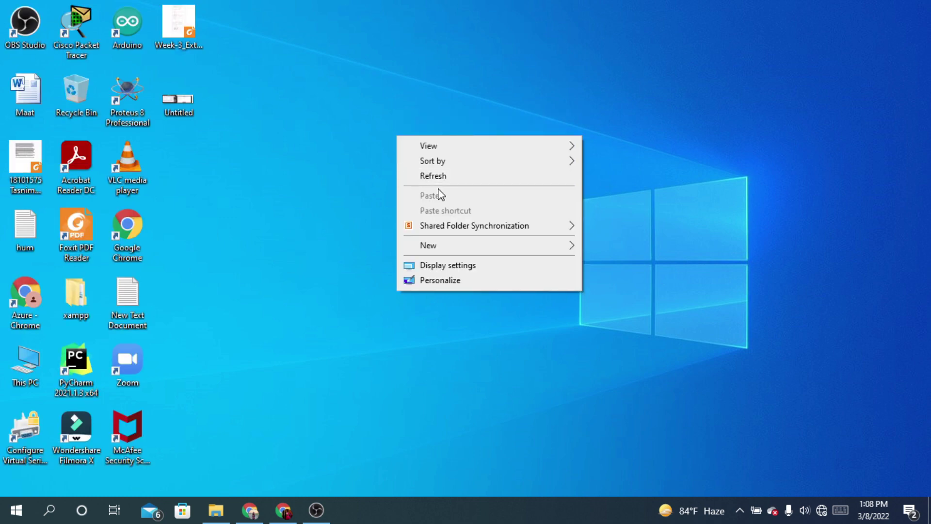
pyautogui.click(439, 174)
pyautogui.rightClick(407, 148)
pyautogui.click(435, 188)
# - Refresh once more, then show the New submenu listing Folder, Shortcut and Text Document
pyautogui.rightClick(403, 131)
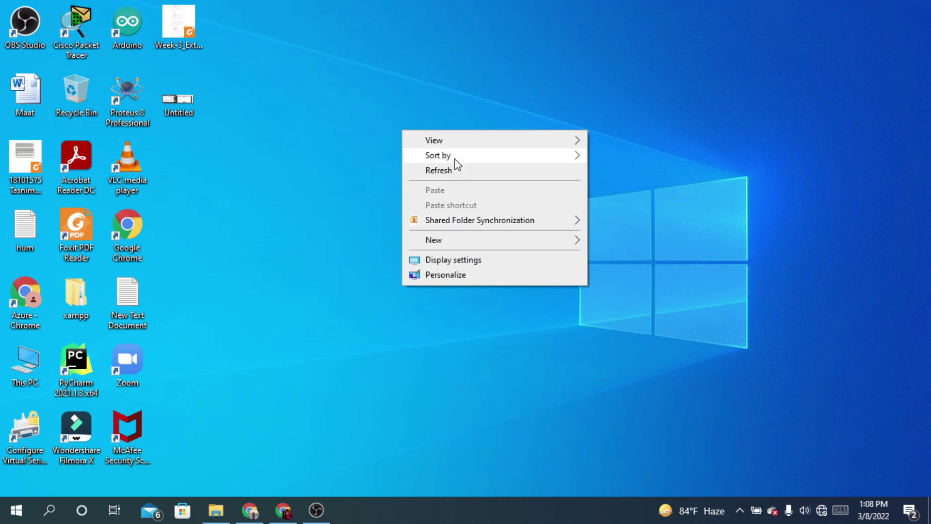
pyautogui.click(456, 173)
pyautogui.rightClick(406, 144)
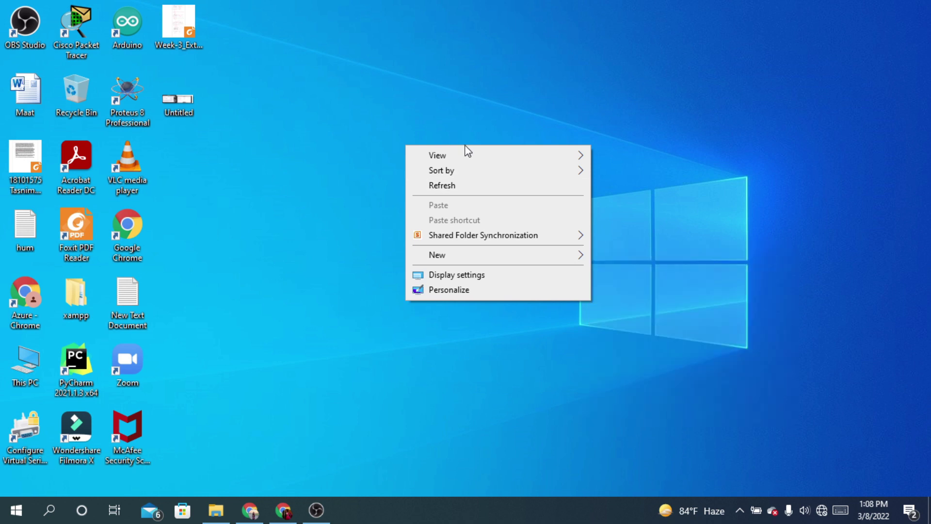
pyautogui.moveTo(454, 262)
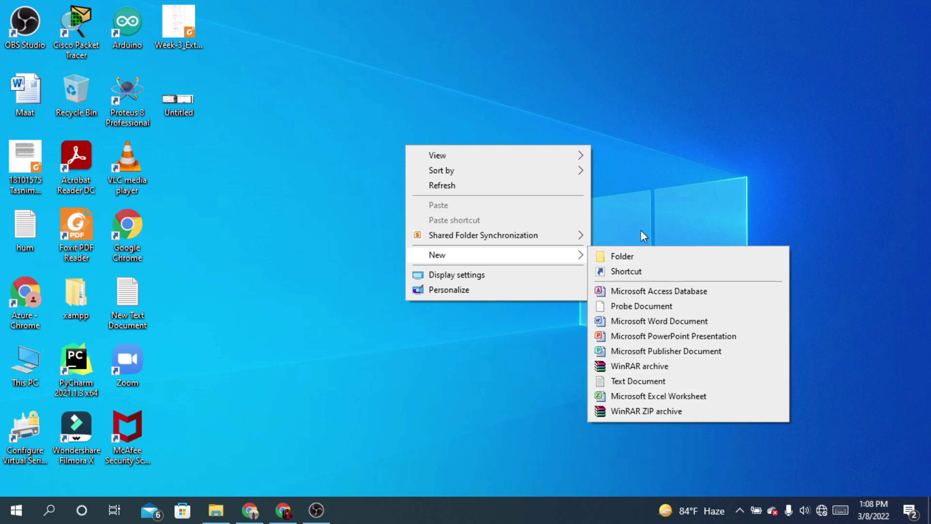
# - Create a new desktop folder named March 2022
pyautogui.click(641, 258)
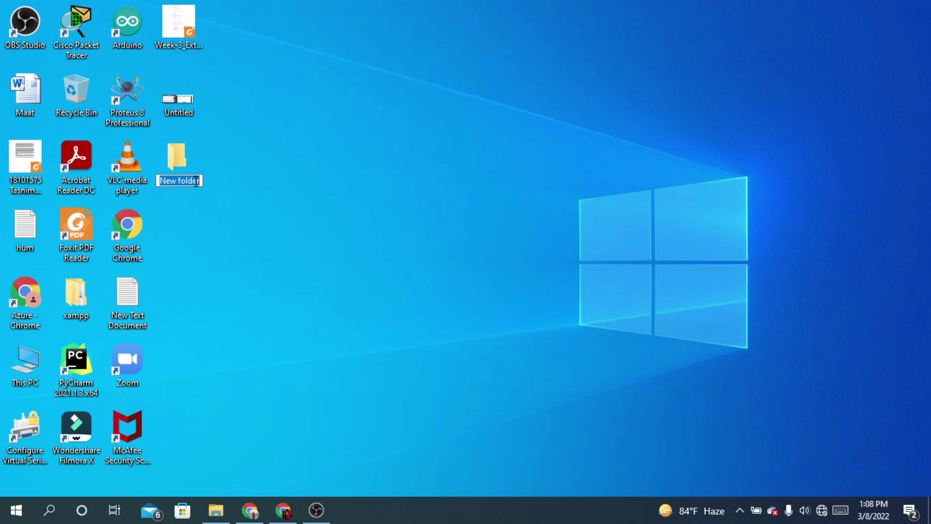
pyautogui.write('March 2')
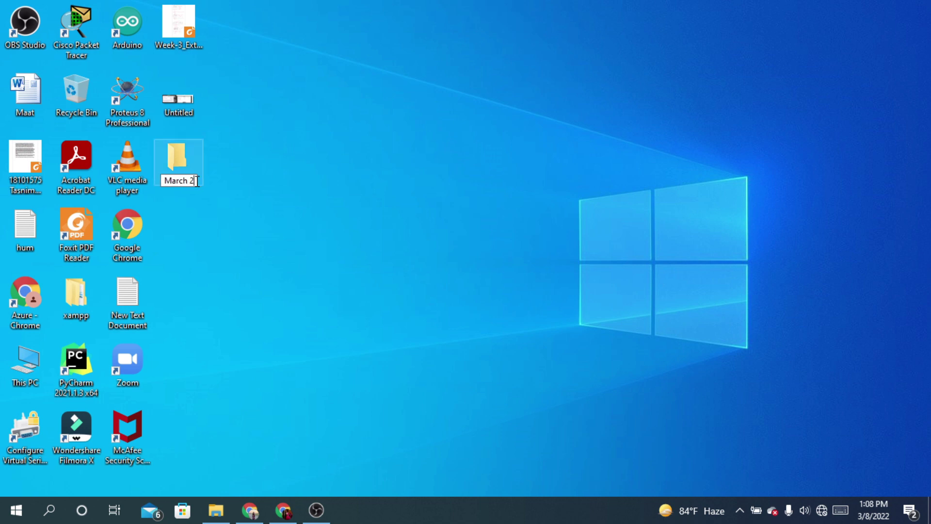
pyautogui.write('022')
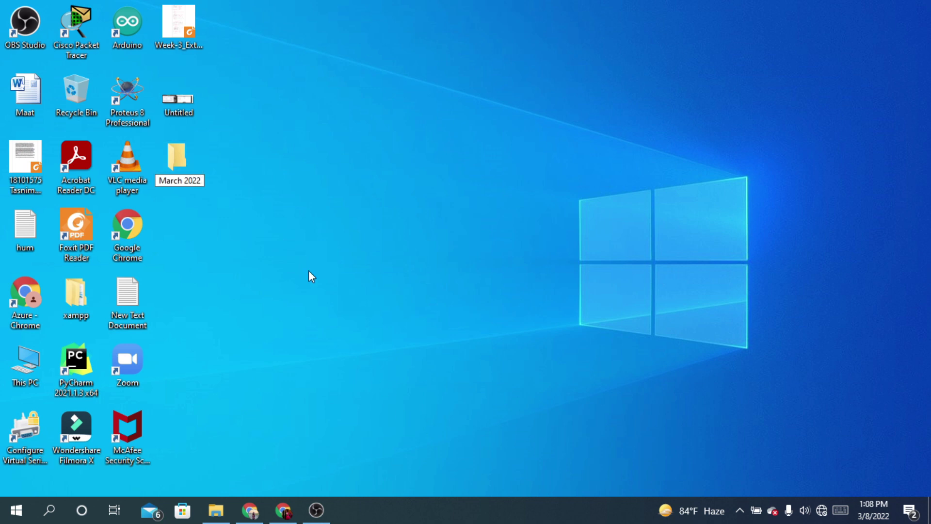
pyautogui.click(272, 215)
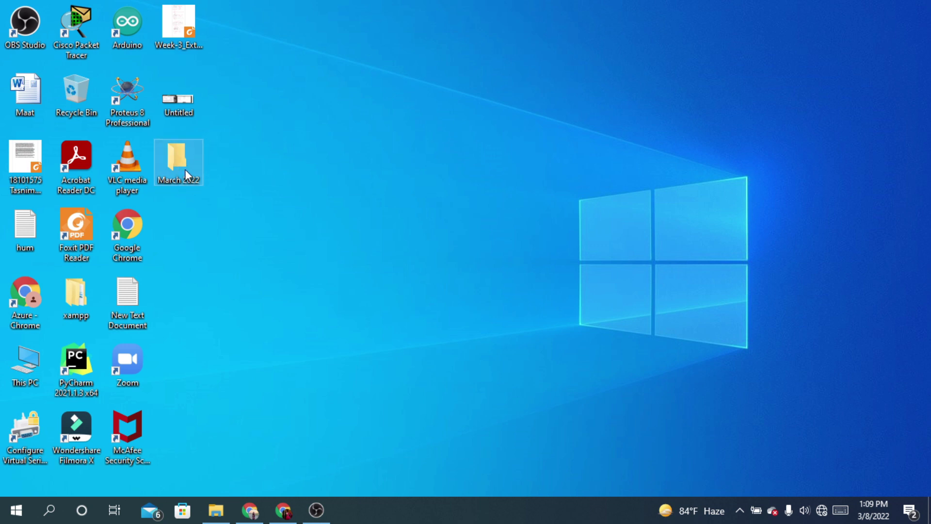
# - Start renaming the March 2022 folder to march'22 folder
pyautogui.doubleClick(176, 158)
pyautogui.rightClick(176, 158)
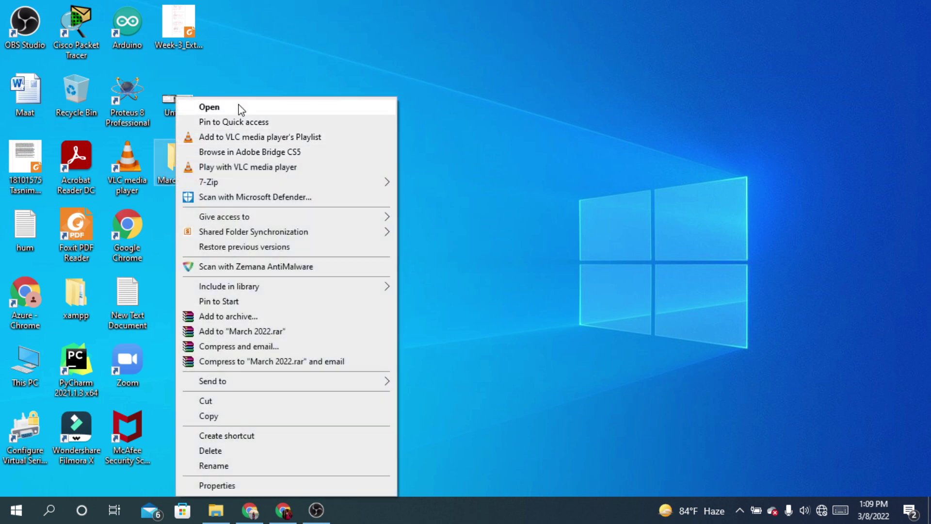
pyautogui.click(222, 467)
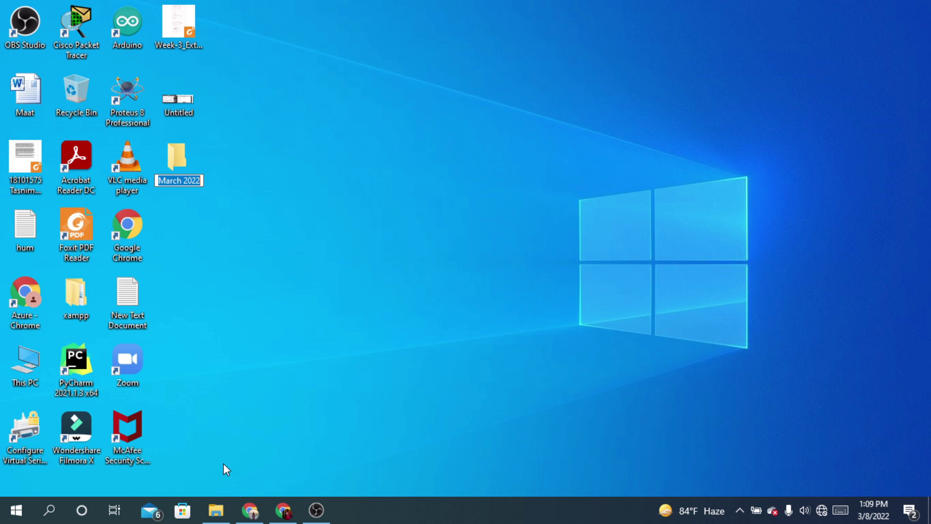
pyautogui.write('march')
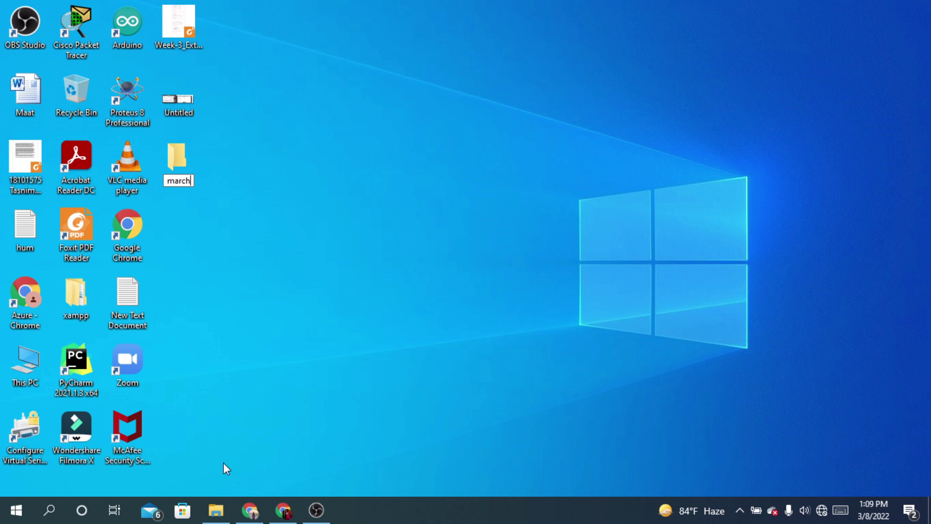
pyautogui.write("'22 folder")
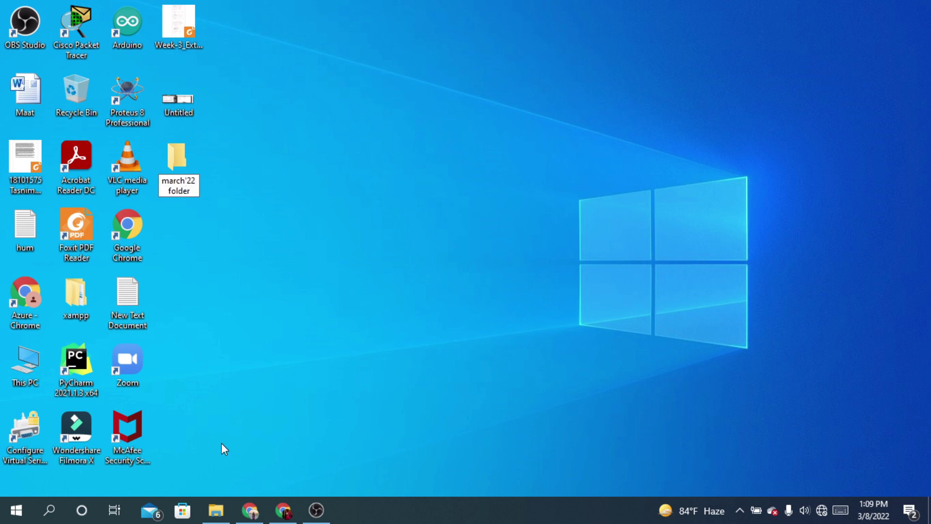
# - Confirm the name march'22 folder and open the empty folder in File Explorer
pyautogui.press('Return')
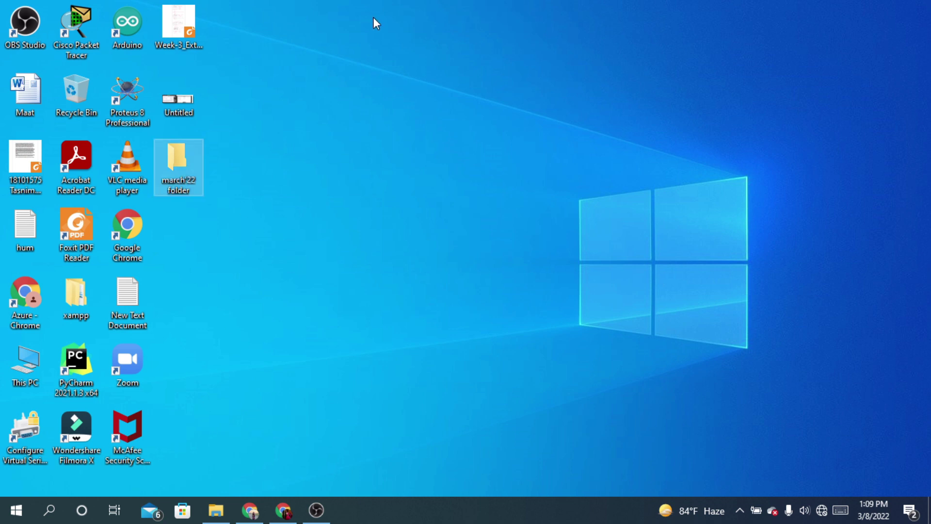
pyautogui.doubleClick(176, 153)
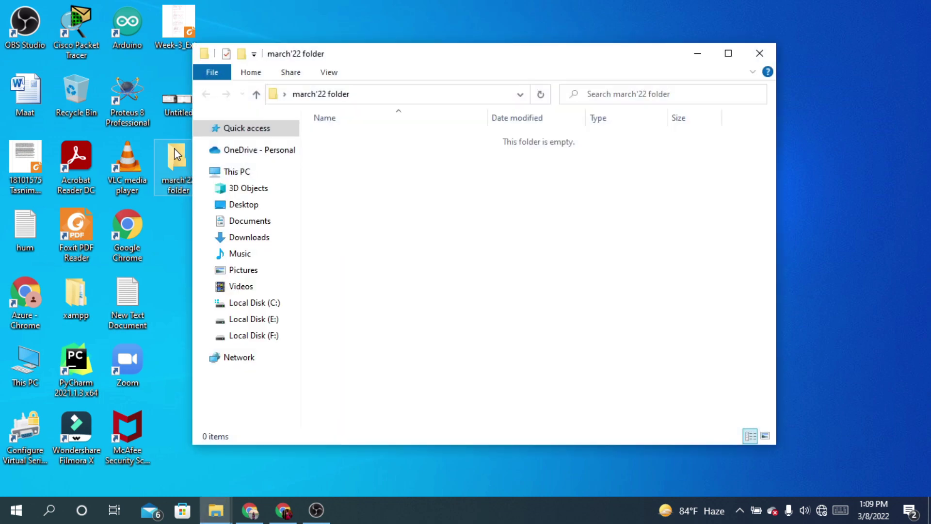
pyautogui.click(753, 56)
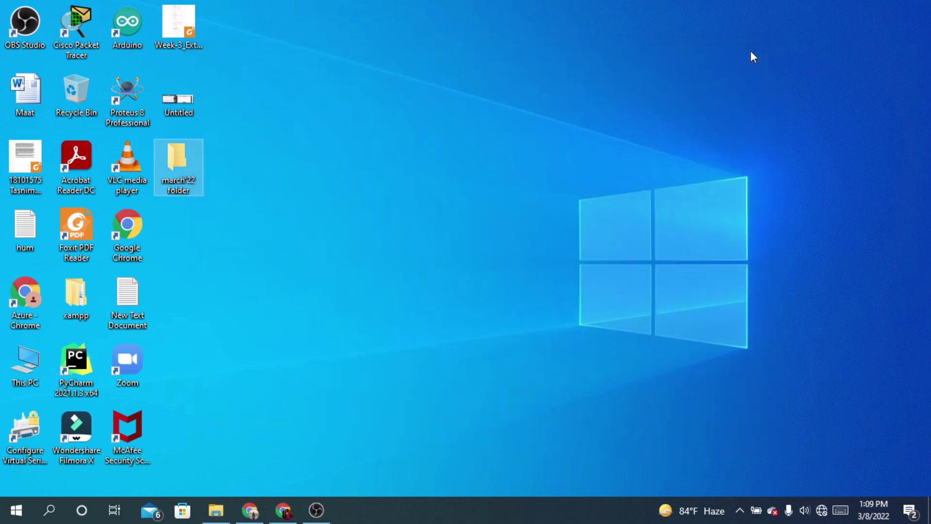
pyautogui.rightClick(179, 158)
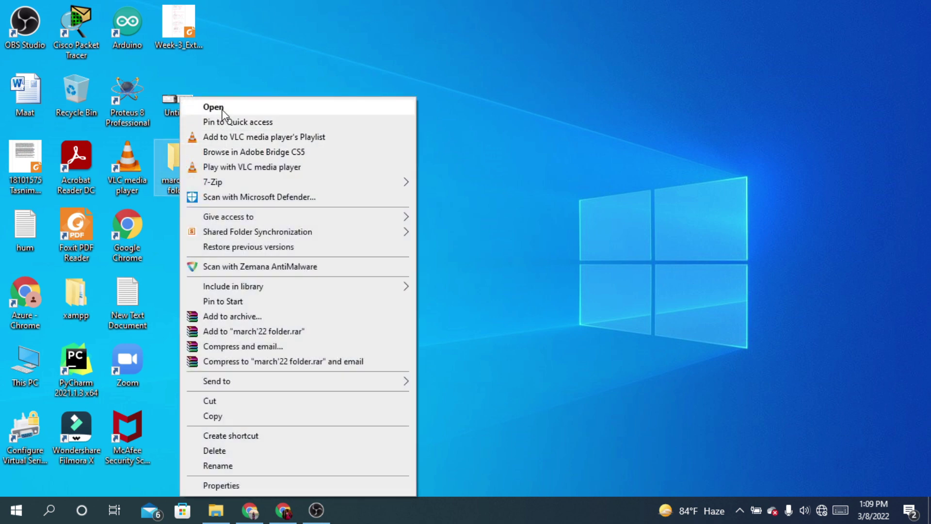
pyautogui.click(248, 107)
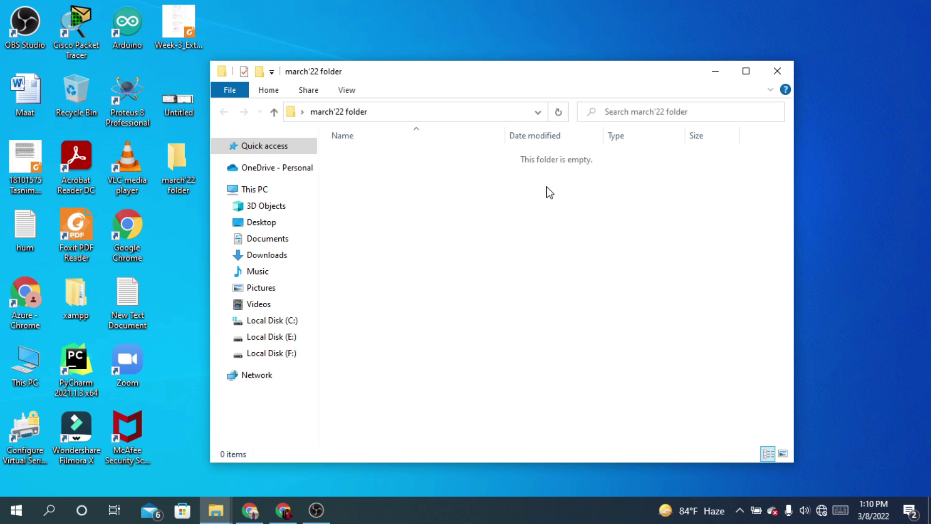
# - Go to Downloads and select the book PDF downloaded today
pyautogui.click(273, 257)
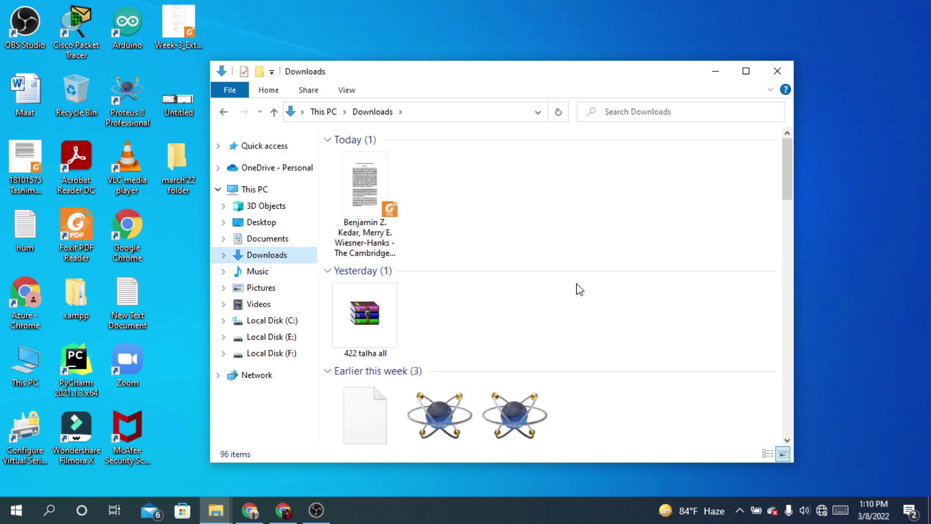
pyautogui.scroll(-5, 557, 291)
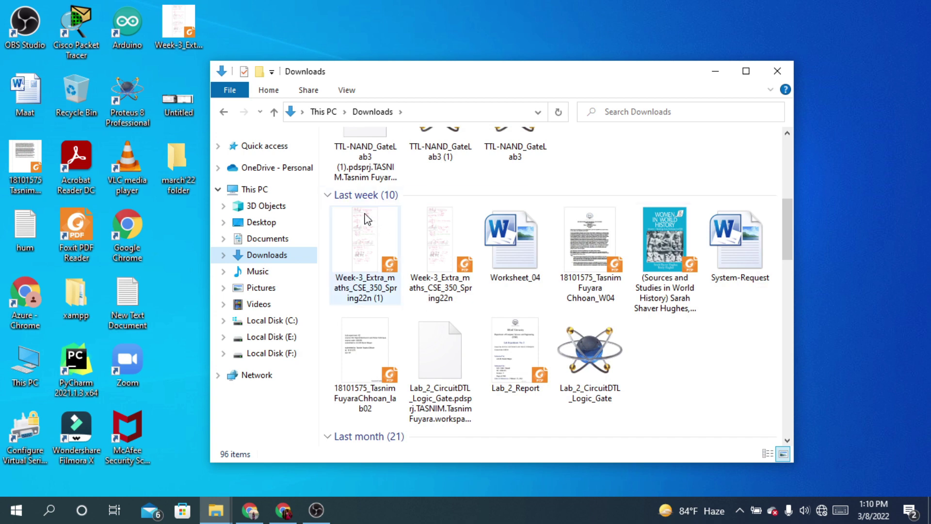
pyautogui.scroll(-5, 432, 243)
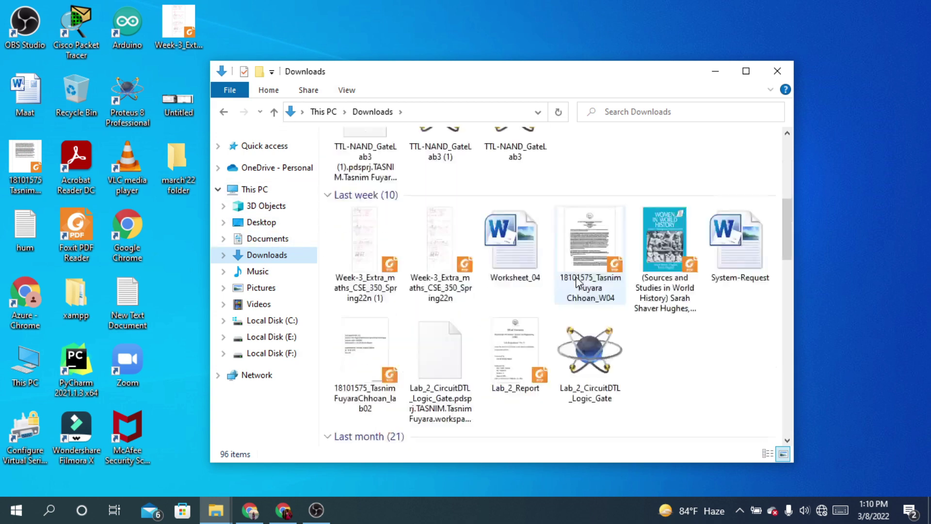
pyautogui.scroll(10, 509, 273)
pyautogui.scroll(-8, 509, 272)
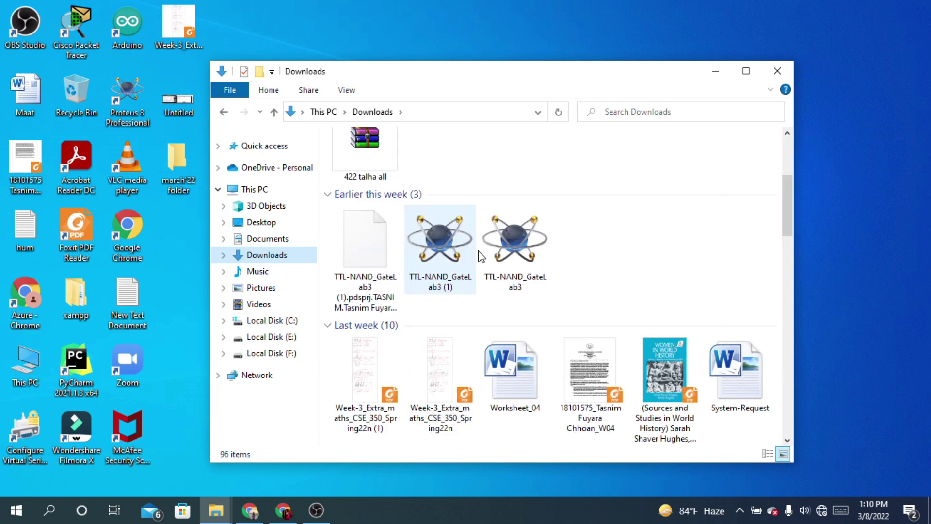
pyautogui.scroll(-4, 499, 233)
pyautogui.scroll(10, 436, 252)
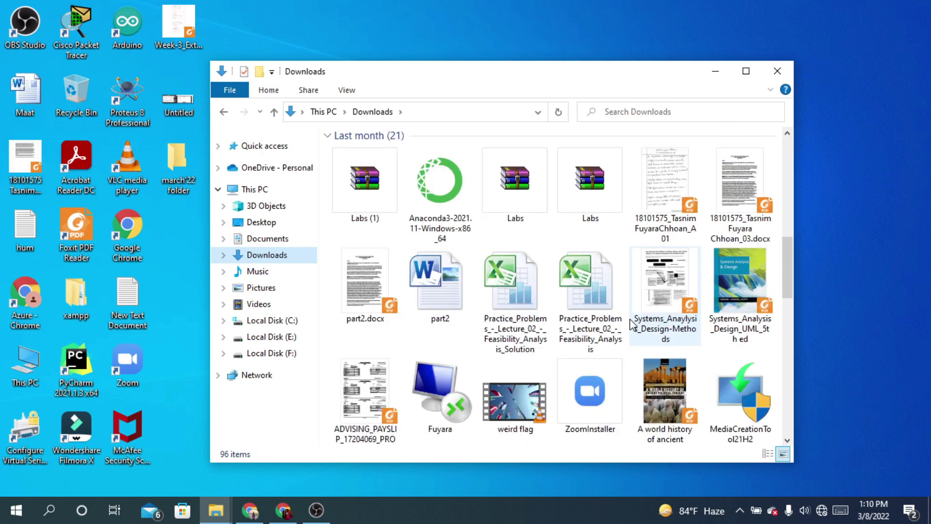
pyautogui.click(365, 211)
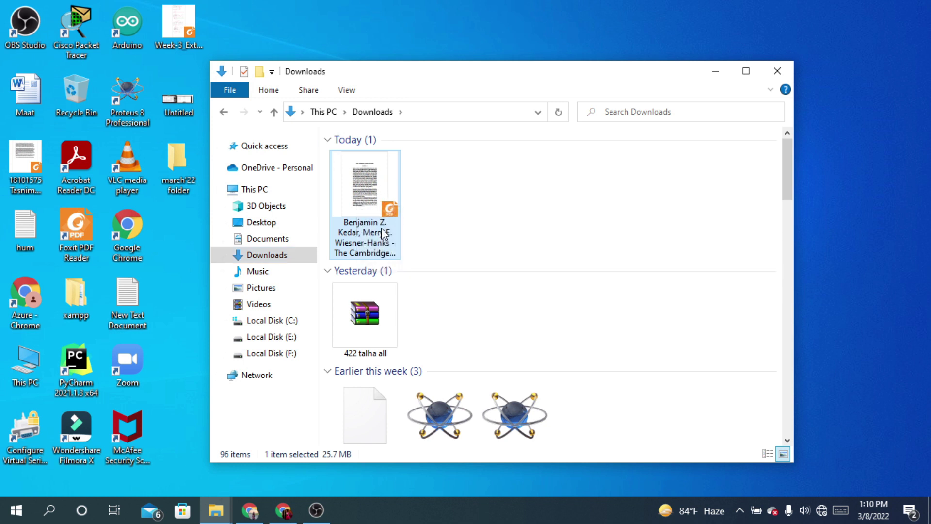
# - Add the Week-3 maths PDF, W04 report, lab02 report, Lab_2 files and System-Request
pyautogui.scroll(-5, 400, 253)
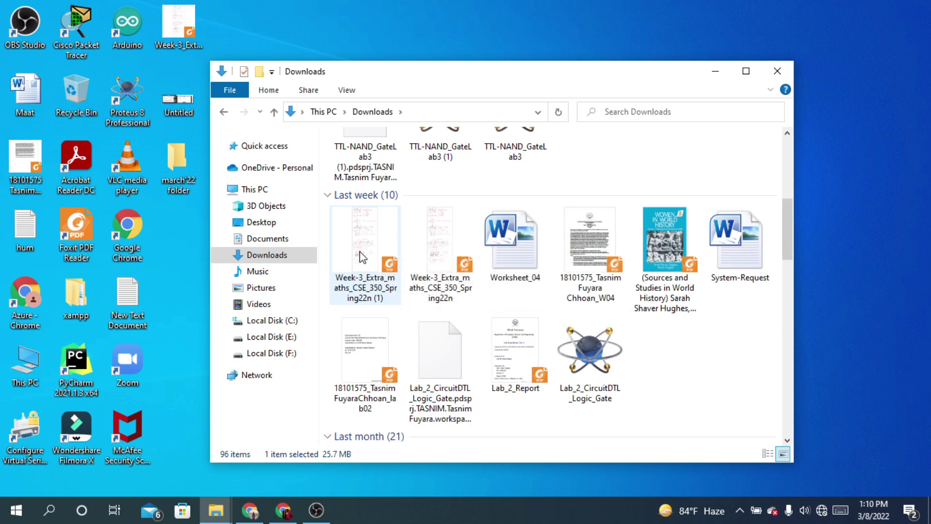
pyautogui.keyDown('ctrl'); pyautogui.click(412, 252); pyautogui.keyUp('ctrl')
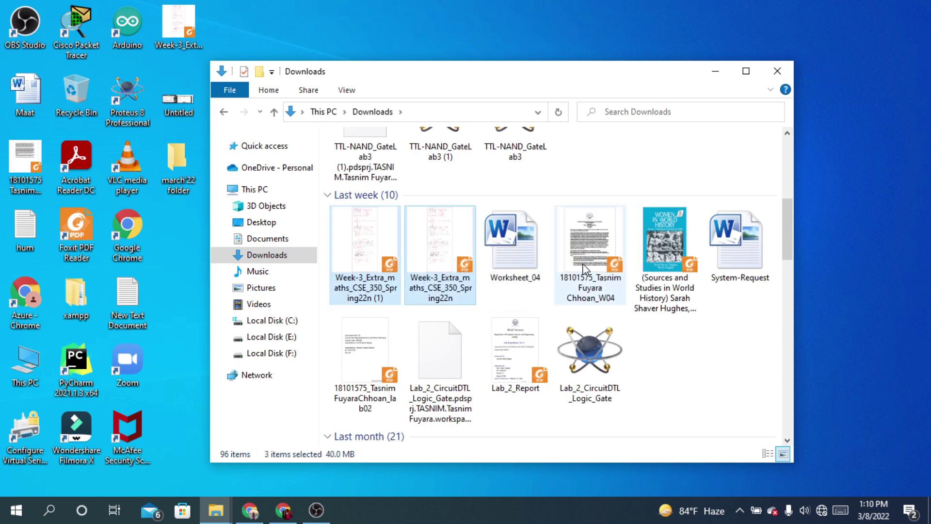
pyautogui.keyDown('ctrl'); pyautogui.click(589, 242); pyautogui.keyUp('ctrl')
pyautogui.keyDown('ctrl'); pyautogui.click(365, 349); pyautogui.keyUp('ctrl')
pyautogui.keyDown('ctrl'); pyautogui.click(440, 355); pyautogui.keyUp('ctrl')
pyautogui.keyDown('ctrl'); pyautogui.click(515, 349); pyautogui.keyUp('ctrl')
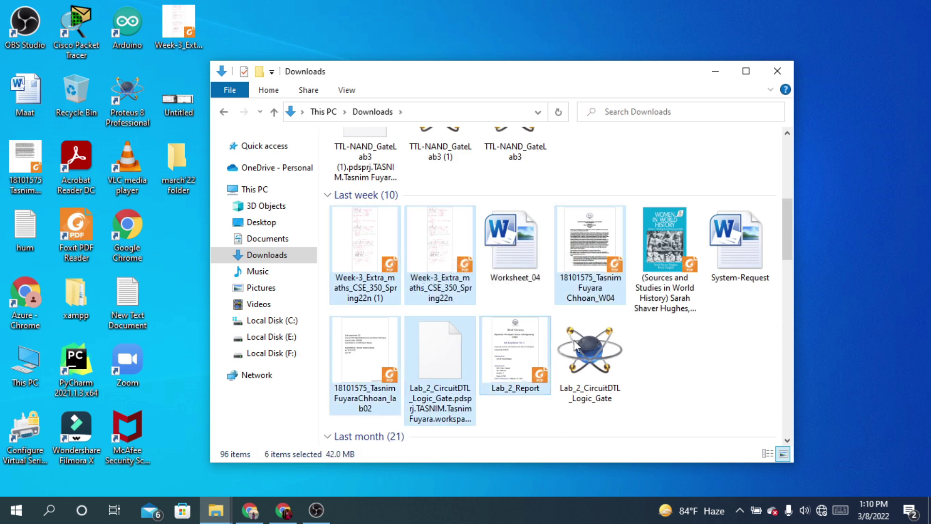
pyautogui.keyDown('ctrl'); pyautogui.click(733, 272); pyautogui.keyUp('ctrl')
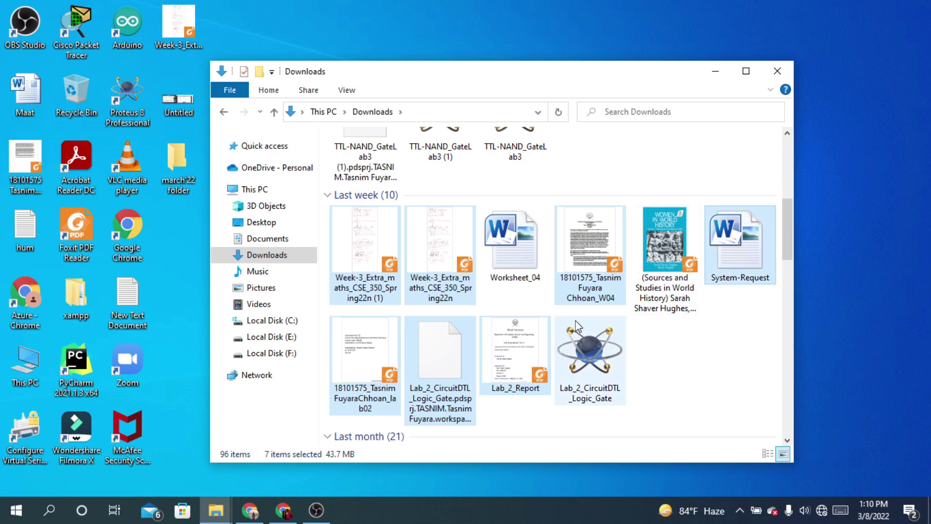
# - Add part2, part2.docx, the advising payslip, Systems_Anaylysis_Design-Methods, New Text Document and Final_CSE-2215-Fall-2021
pyautogui.scroll(-3, 558, 325)
pyautogui.scroll(-3, 385, 319)
pyautogui.keyDown('ctrl'); pyautogui.click(451, 201); pyautogui.keyUp('ctrl')
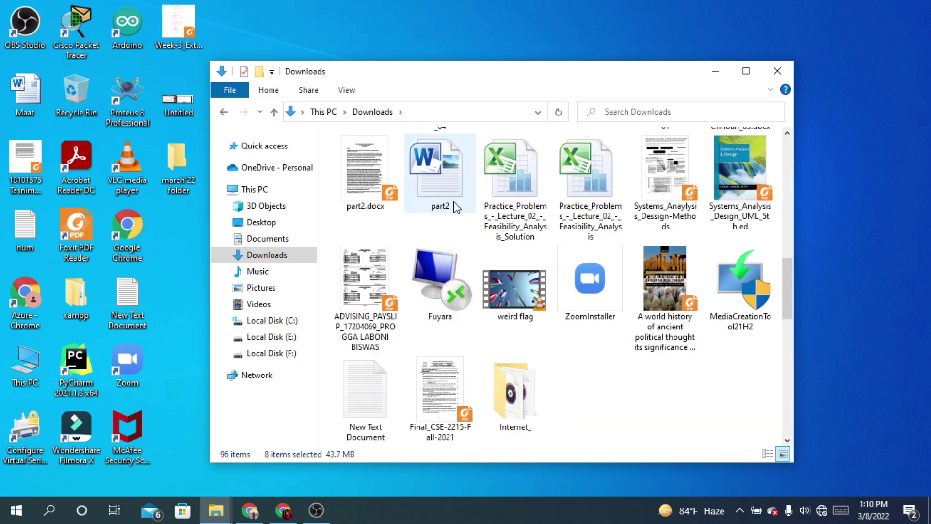
pyautogui.keyDown('ctrl'); pyautogui.click(372, 204); pyautogui.keyUp('ctrl')
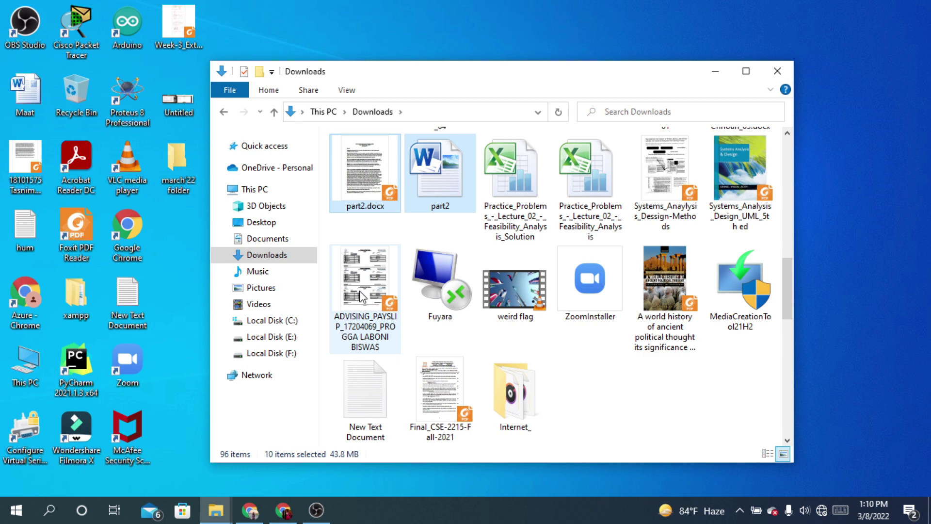
pyautogui.keyDown('ctrl'); pyautogui.click(365, 296); pyautogui.keyUp('ctrl')
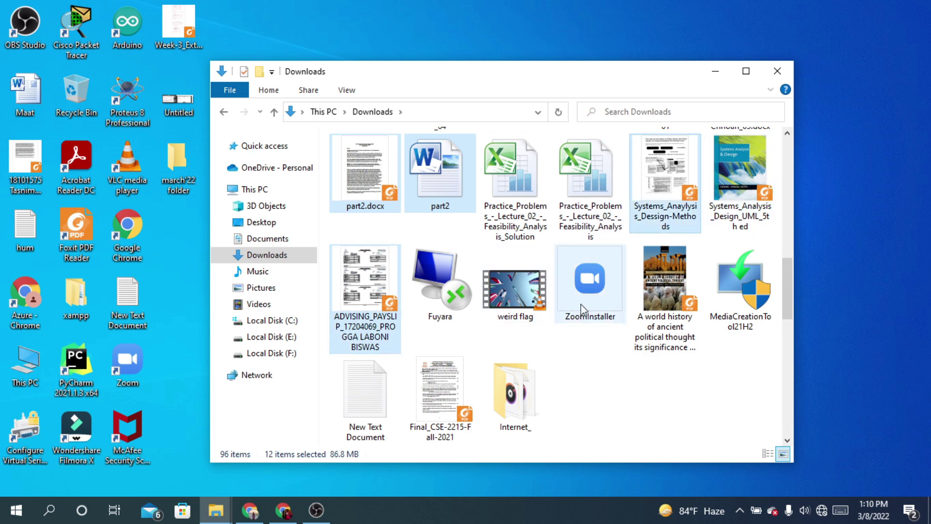
pyautogui.scroll(-2, 426, 373)
pyautogui.keyDown('ctrl'); pyautogui.click(473, 364); pyautogui.keyUp('ctrl')
pyautogui.keyDown('ctrl'); pyautogui.click(444, 262); pyautogui.keyUp('ctrl')
pyautogui.keyDown('ctrl'); pyautogui.click(373, 287); pyautogui.keyUp('ctrl')
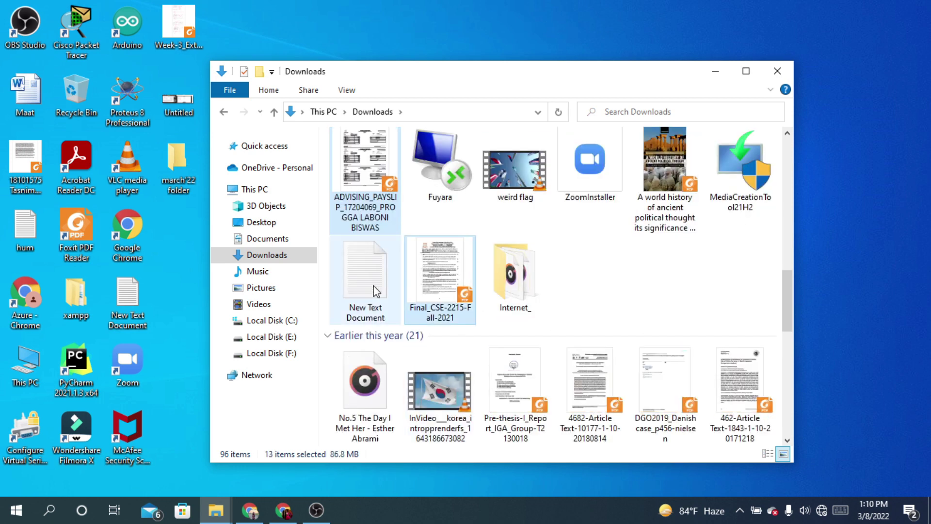
# - Add the No.5 The Day I Met Her track to the selection
pyautogui.scroll(-5, 479, 297)
pyautogui.scroll(10, 551, 274)
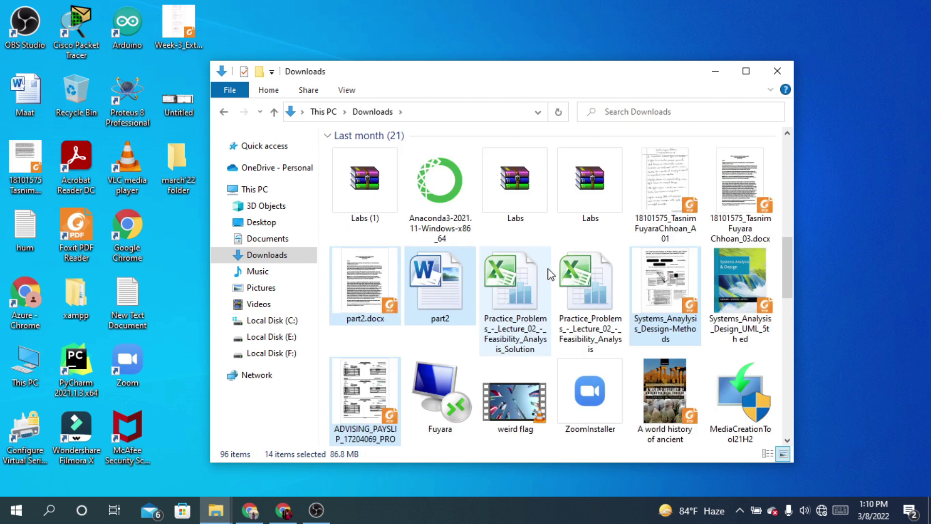
pyautogui.scroll(-4, 550, 274)
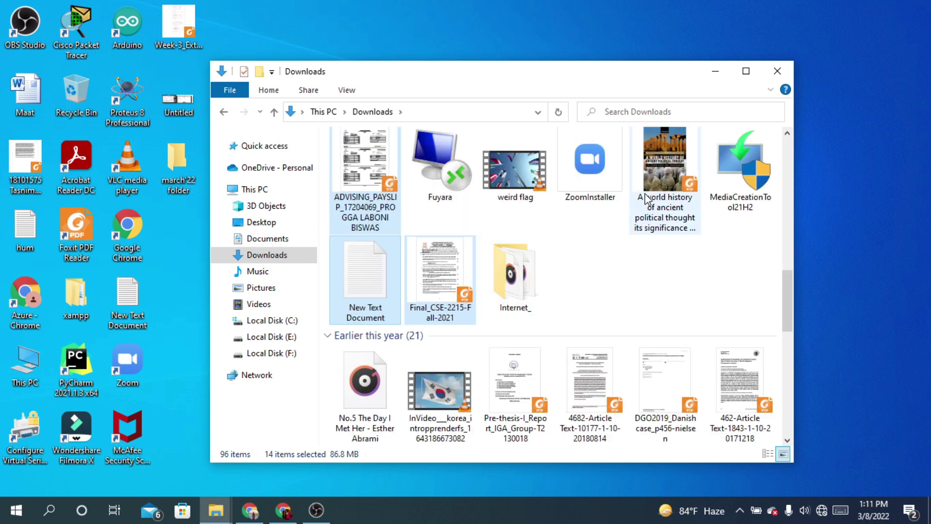
pyautogui.scroll(1, 670, 191)
pyautogui.scroll(-2, 439, 333)
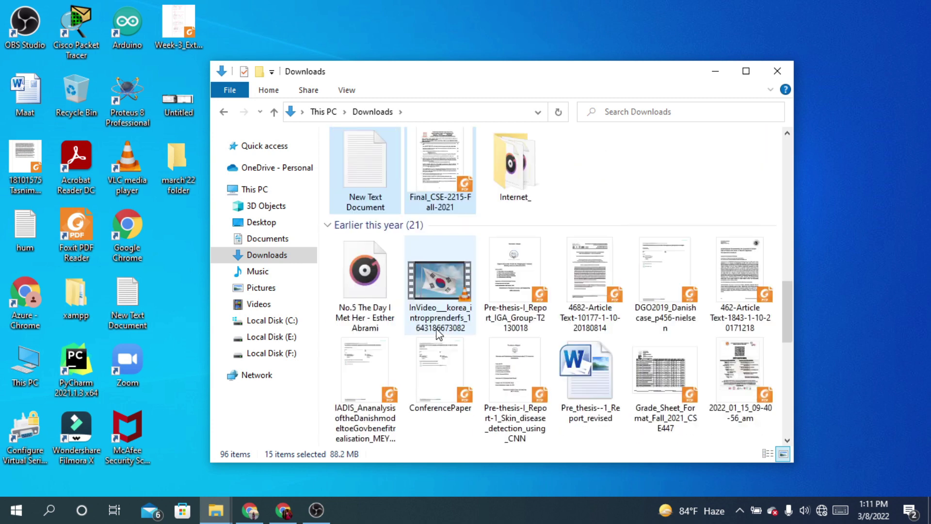
pyautogui.keyDown('ctrl'); pyautogui.click(365, 291); pyautogui.keyUp('ctrl')
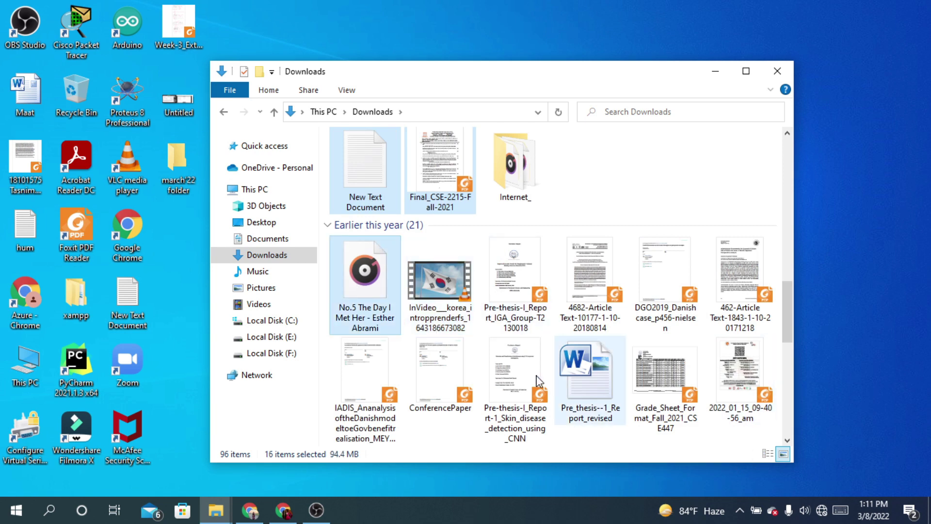
pyautogui.scroll(-3, 599, 378)
pyautogui.scroll(5, 514, 369)
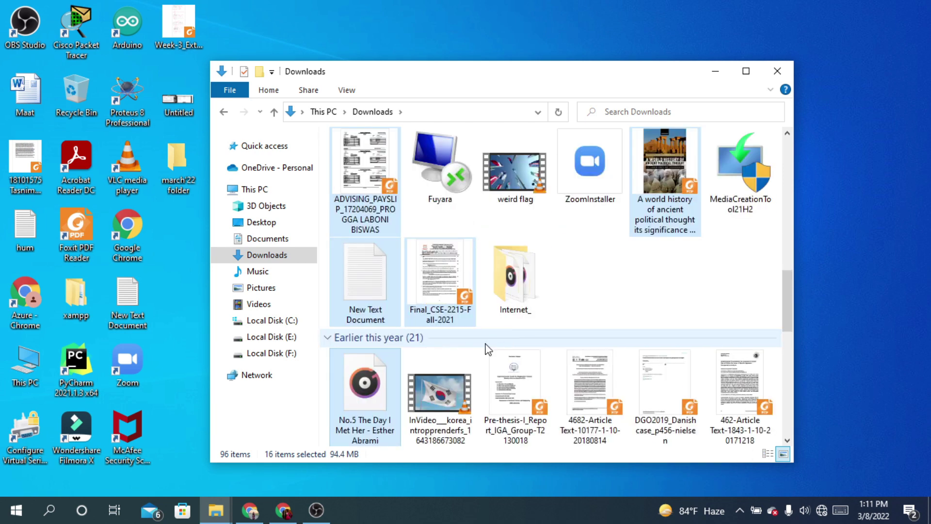
# - Add both Pre-thesis reports, 4682-Article, DGO2019 paper, 462-Article and the InVideo korea video
pyautogui.keyDown('ctrl'); pyautogui.click(517, 383); pyautogui.keyUp('ctrl')
pyautogui.keyDown('ctrl'); pyautogui.click(589, 383); pyautogui.keyUp('ctrl')
pyautogui.keyDown('ctrl'); pyautogui.click(664, 383); pyautogui.keyUp('ctrl')
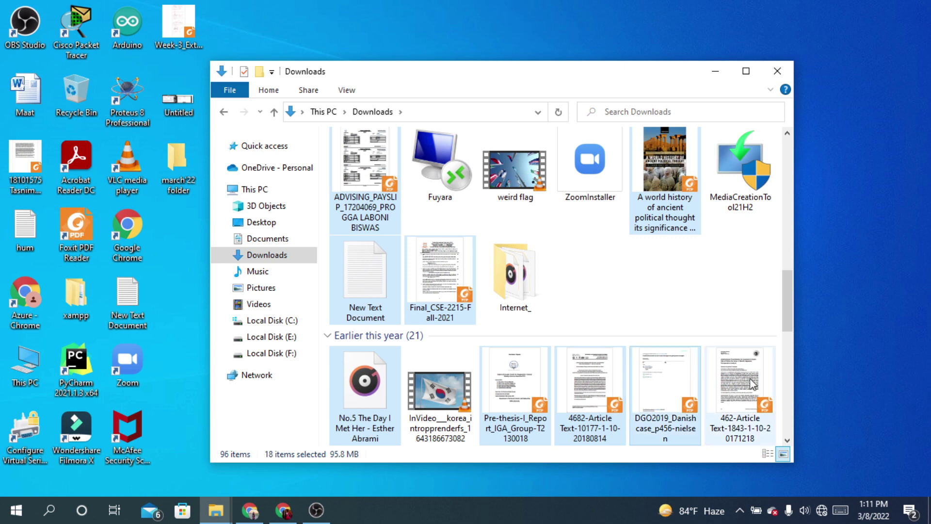
pyautogui.keyDown('ctrl'); pyautogui.click(739, 383); pyautogui.keyUp('ctrl')
pyautogui.keyDown('ctrl'); pyautogui.click(455, 388); pyautogui.keyUp('ctrl')
pyautogui.scroll(-3, 456, 384)
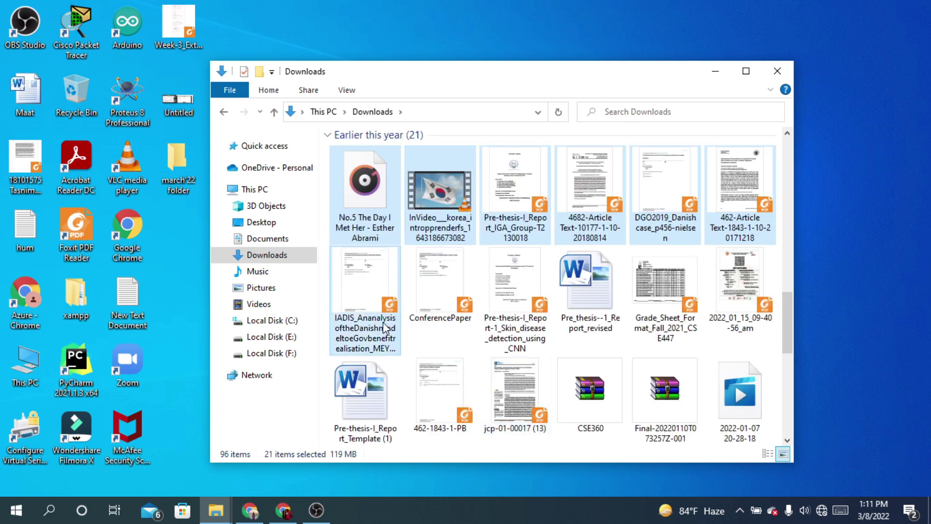
pyautogui.keyDown('ctrl'); pyautogui.click(518, 318); pyautogui.keyUp('ctrl')
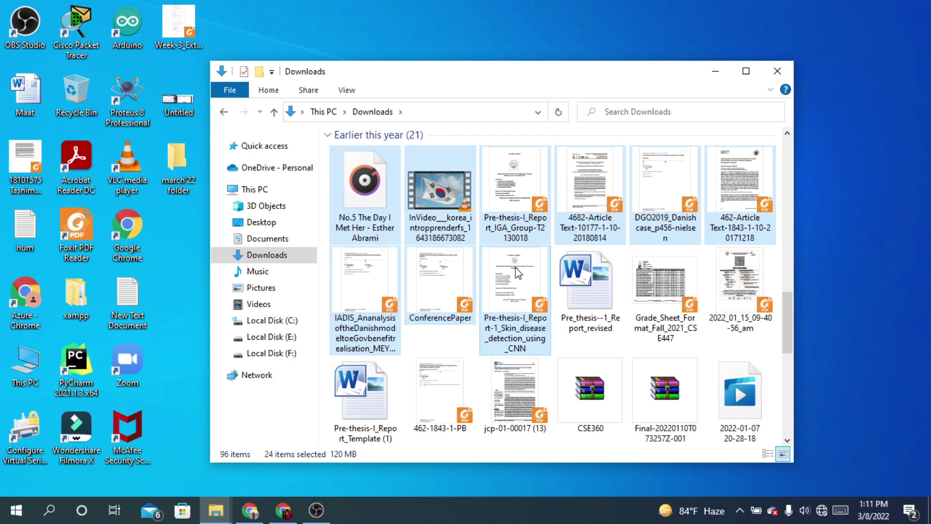
# - Copy the 24 selected Downloads files, totalling 120 MB
pyautogui.rightClick(518, 273)
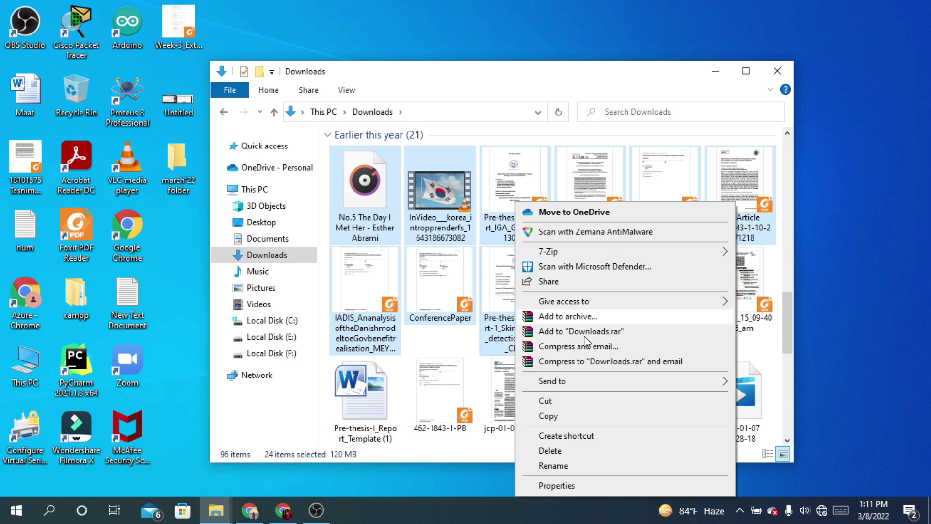
pyautogui.click(565, 420)
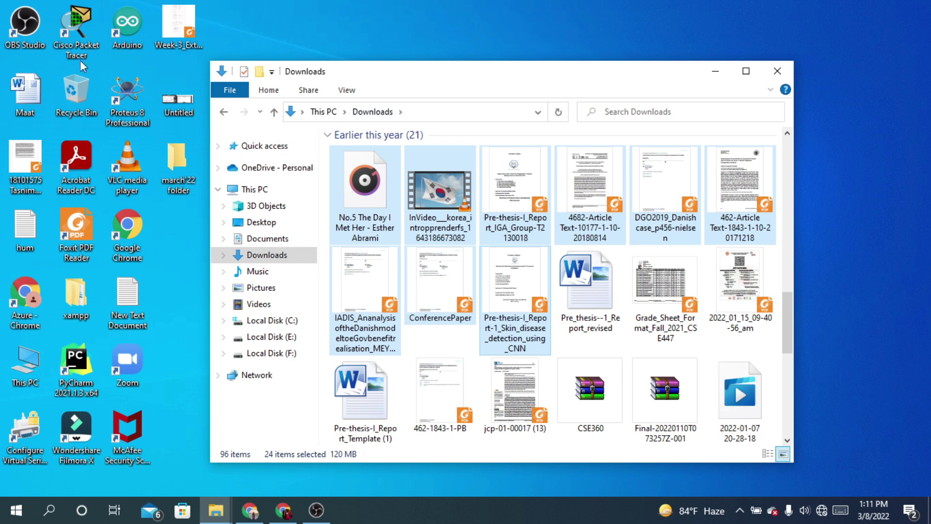
pyautogui.click(191, 155)
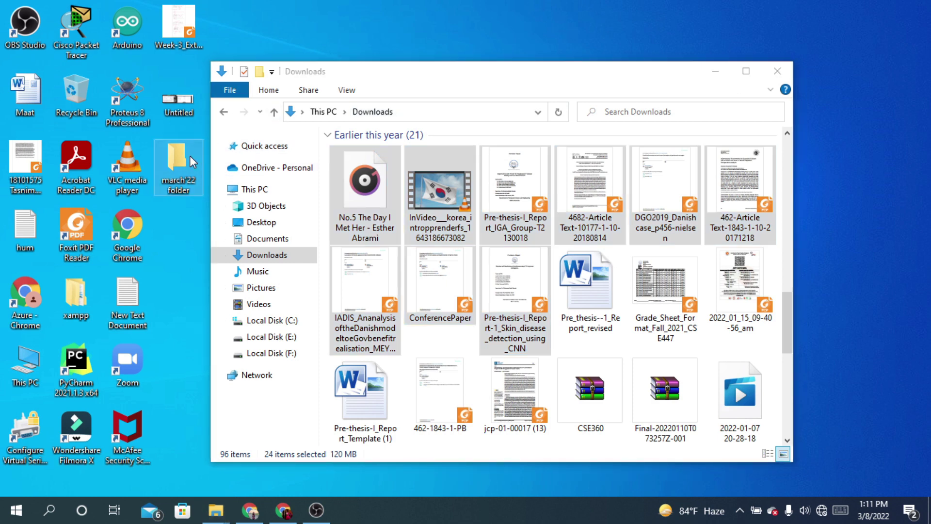
# - Paste the 24 copied files into the empty march'22 folder
pyautogui.doubleClick(190, 156)
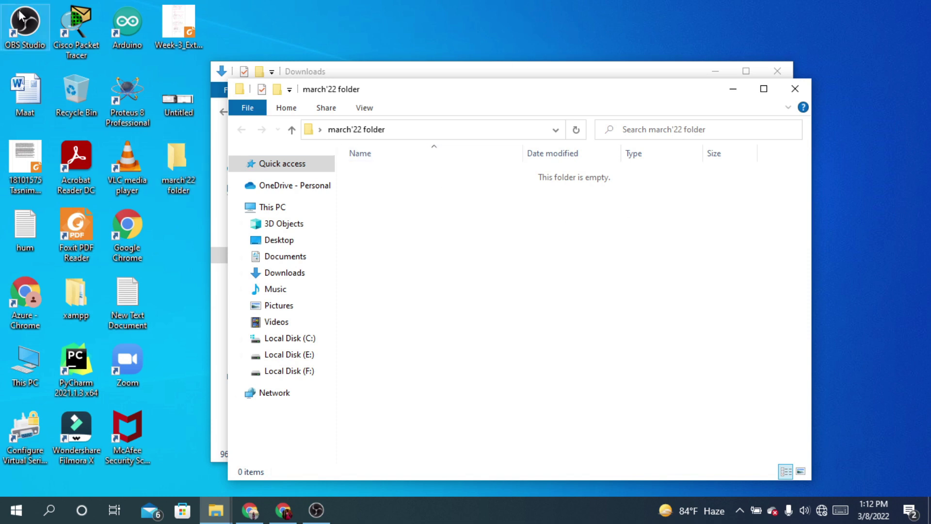
pyautogui.rightClick(383, 203)
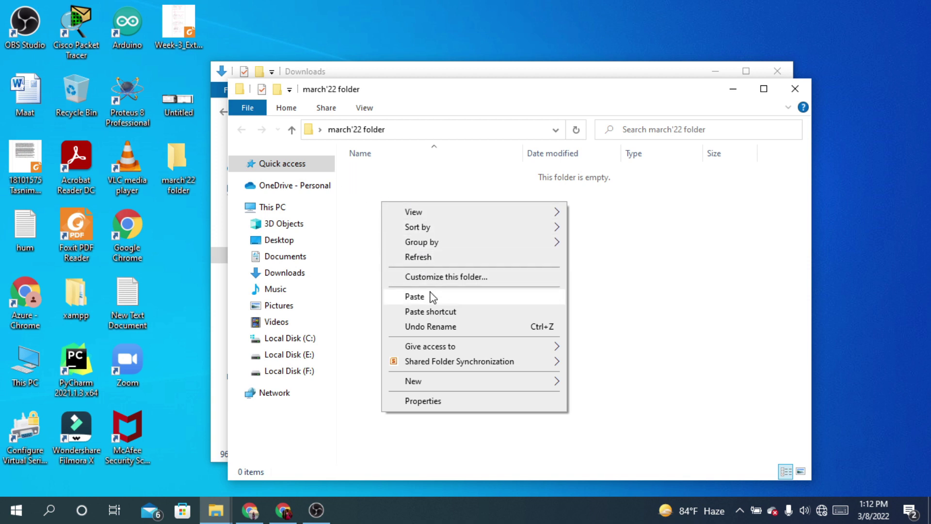
pyautogui.click(442, 296)
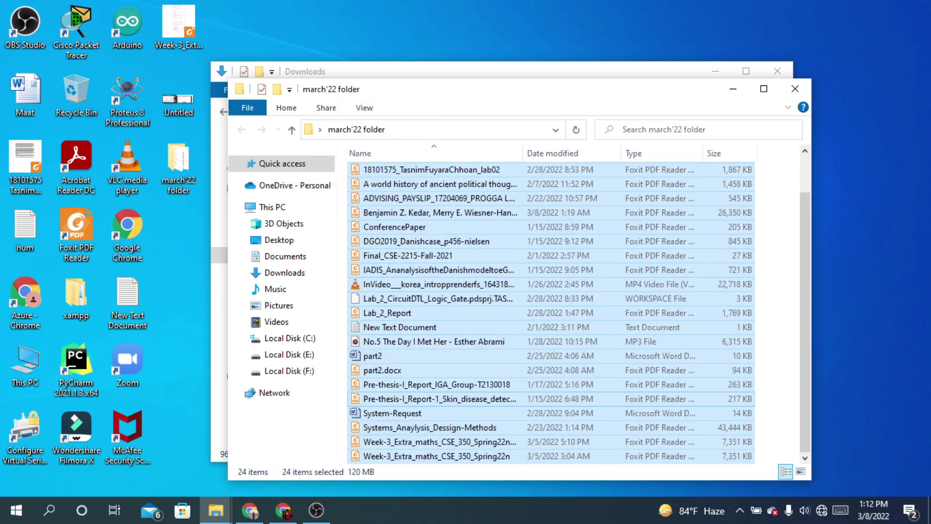
# - Deselect the chosen files in the Downloads window and close it
pyautogui.click(654, 69)
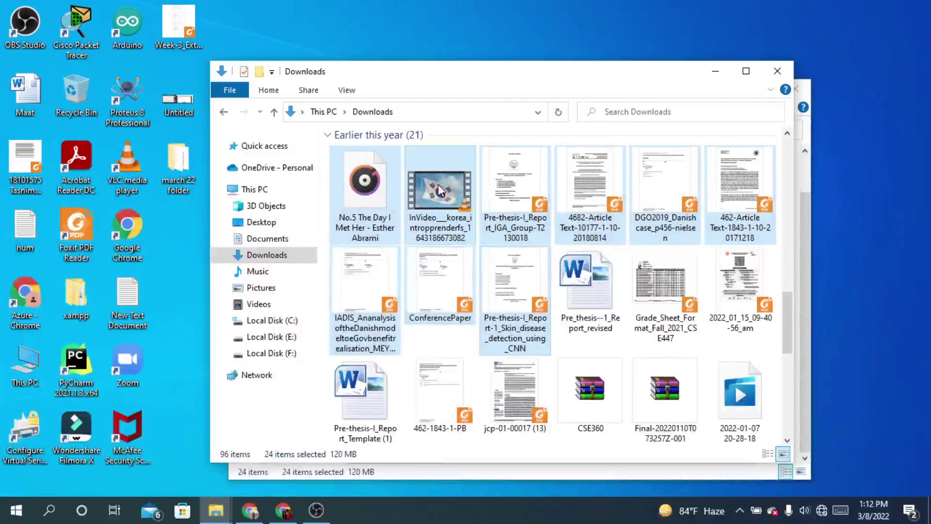
pyautogui.scroll(5, 523, 291)
pyautogui.scroll(-3, 485, 291)
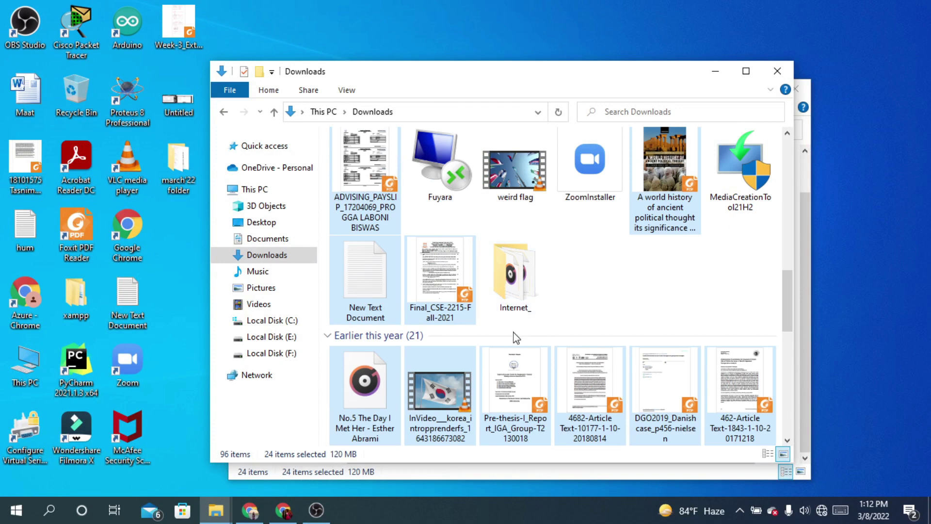
pyautogui.scroll(-2, 436, 291)
pyautogui.scroll(-2, 437, 286)
pyautogui.scroll(4, 441, 270)
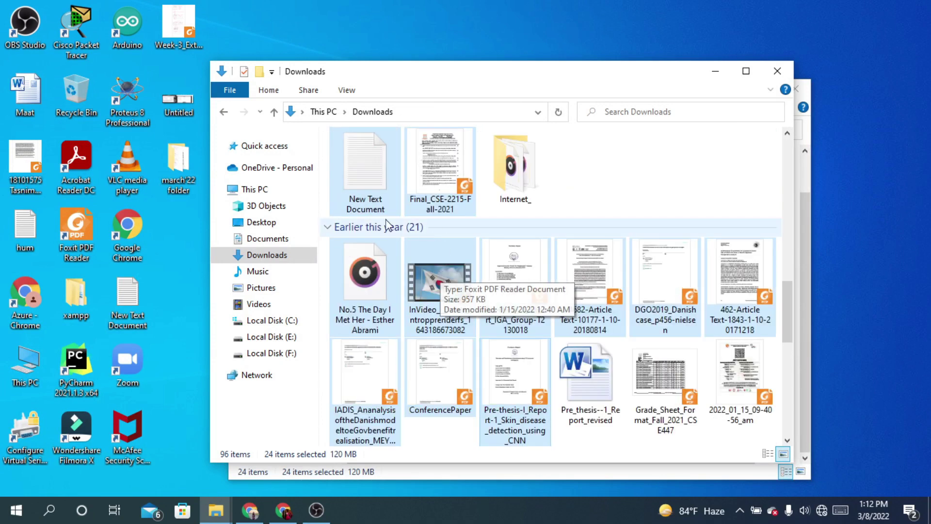
pyautogui.scroll(6, 630, 223)
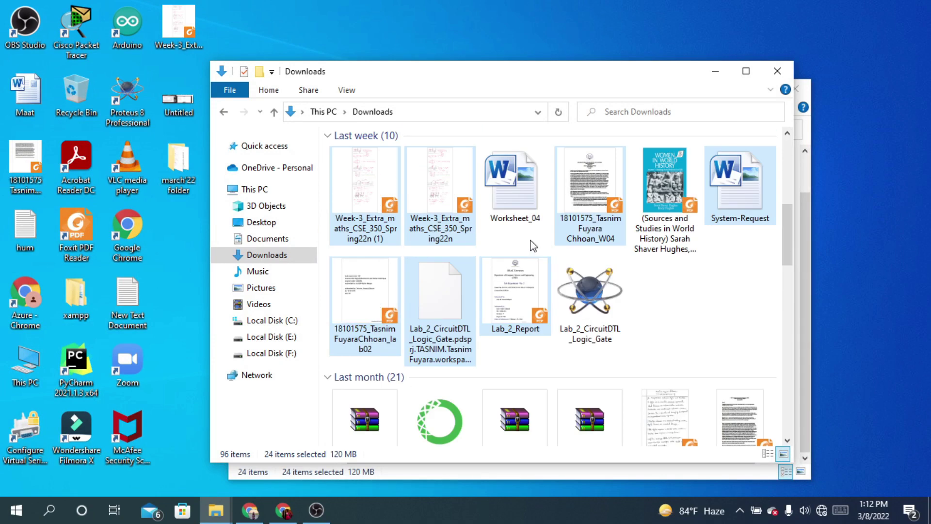
pyautogui.click(723, 303)
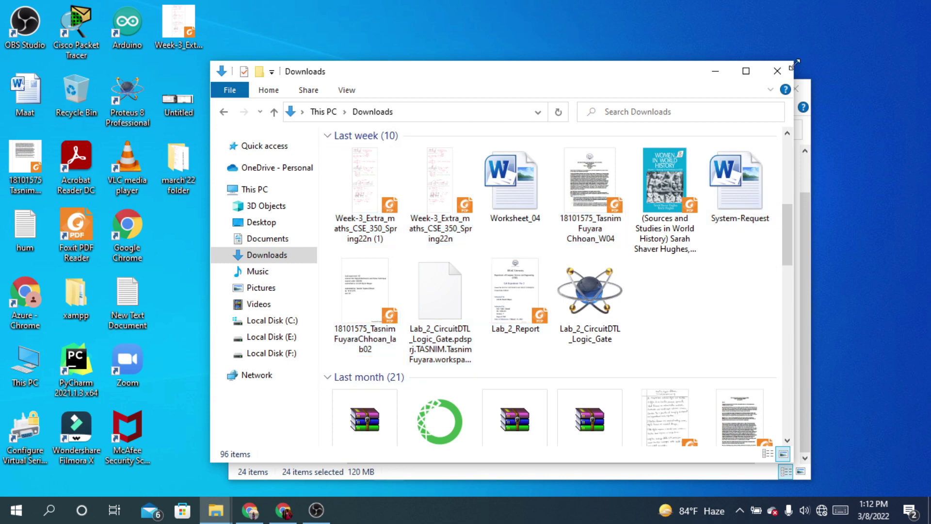
pyautogui.click(787, 70)
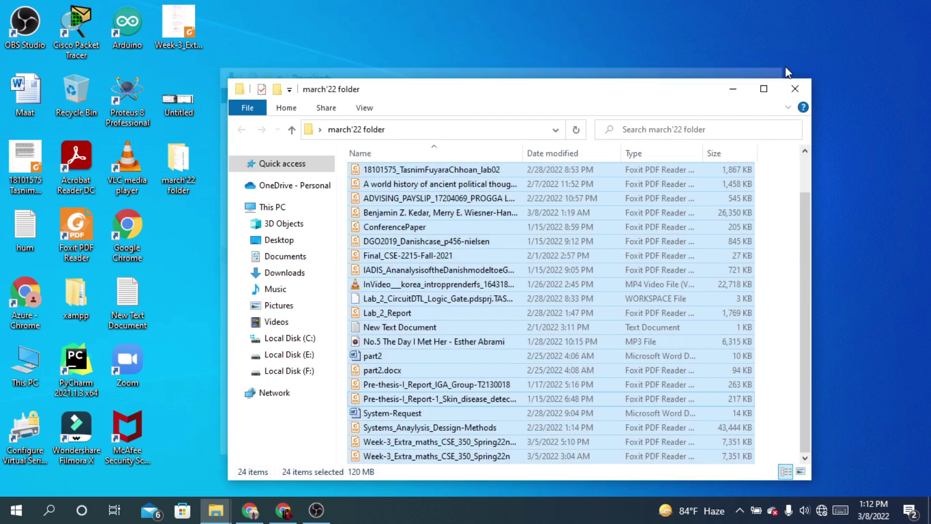
pyautogui.doubleClick(553, 93)
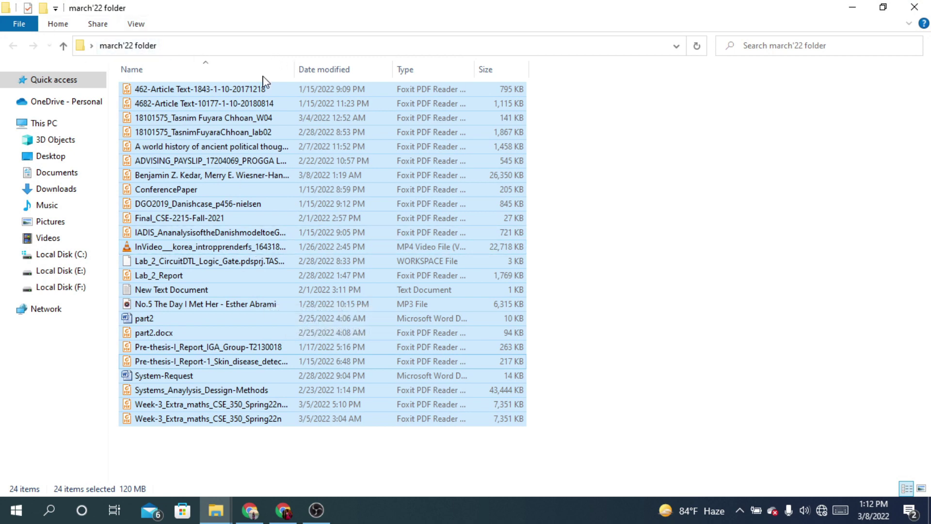
pyautogui.click(645, 234)
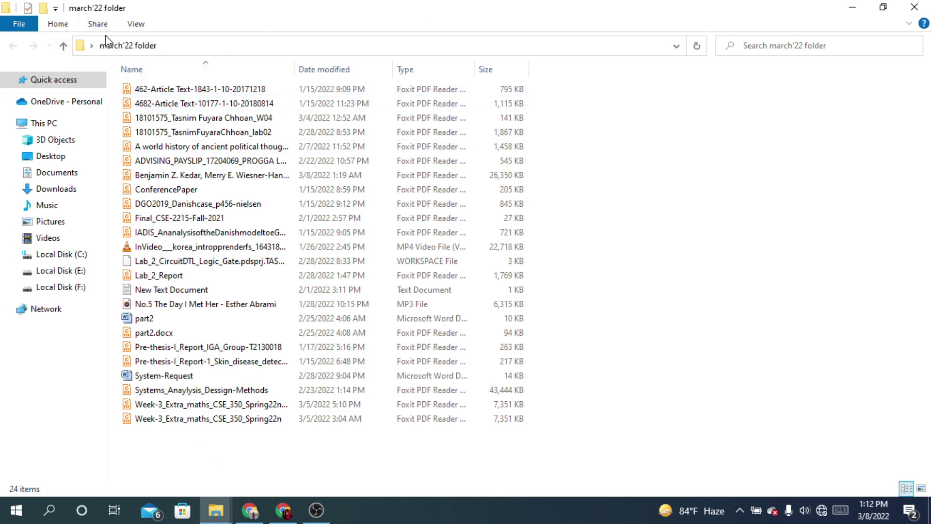
pyautogui.click(923, 9)
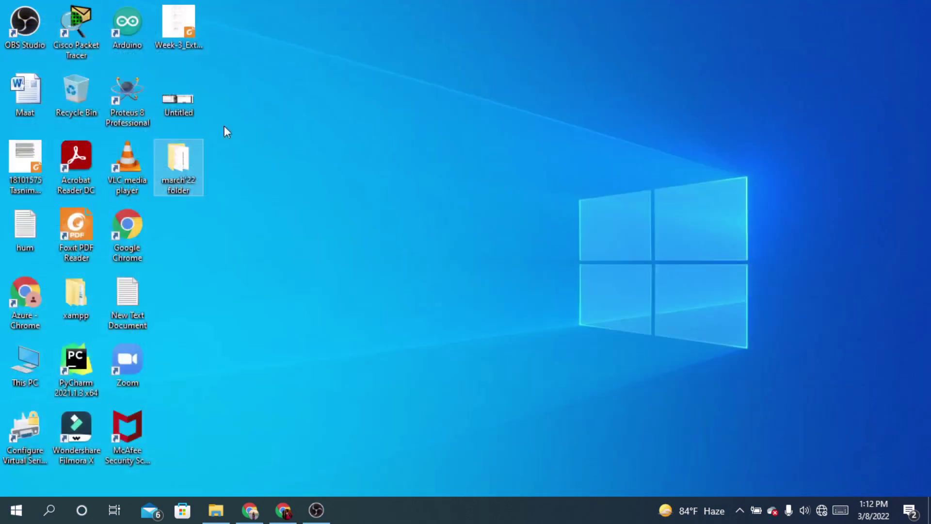
pyautogui.doubleClick(182, 158)
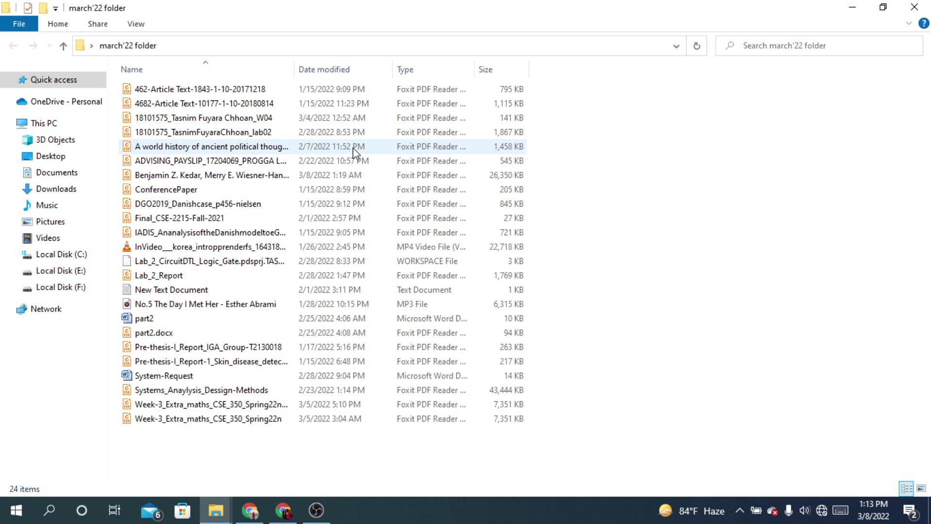
pyautogui.click(884, 7)
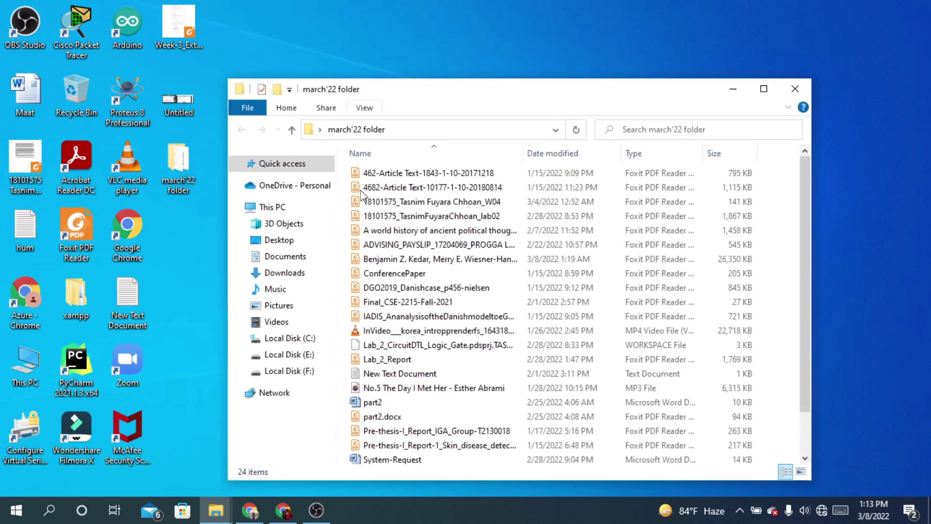
pyautogui.click(764, 88)
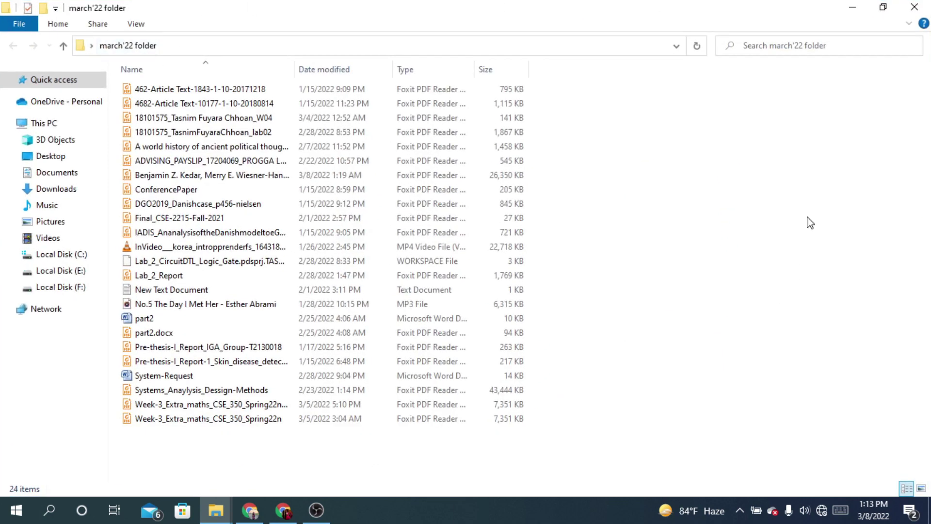
# - Create a new folder named document inside march'22 folder
pyautogui.rightClick(586, 189)
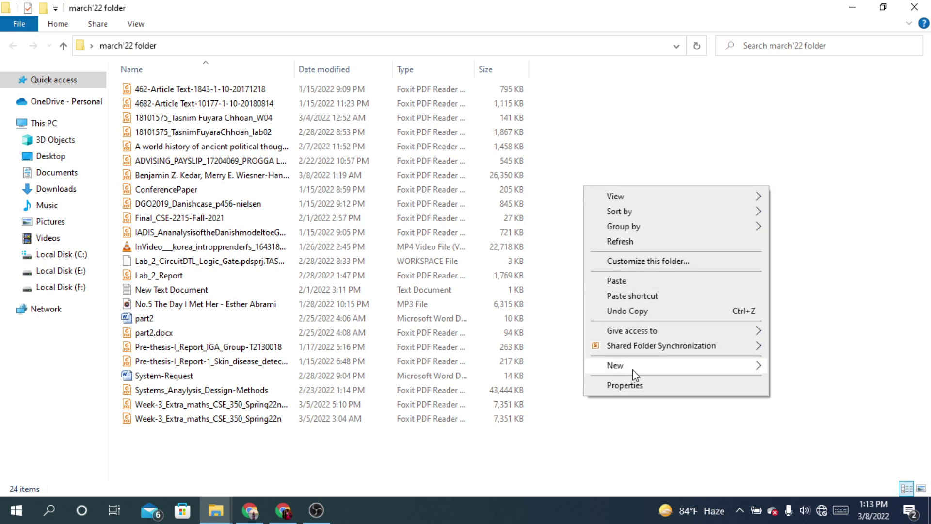
pyautogui.moveTo(632, 369)
pyautogui.click(466, 212)
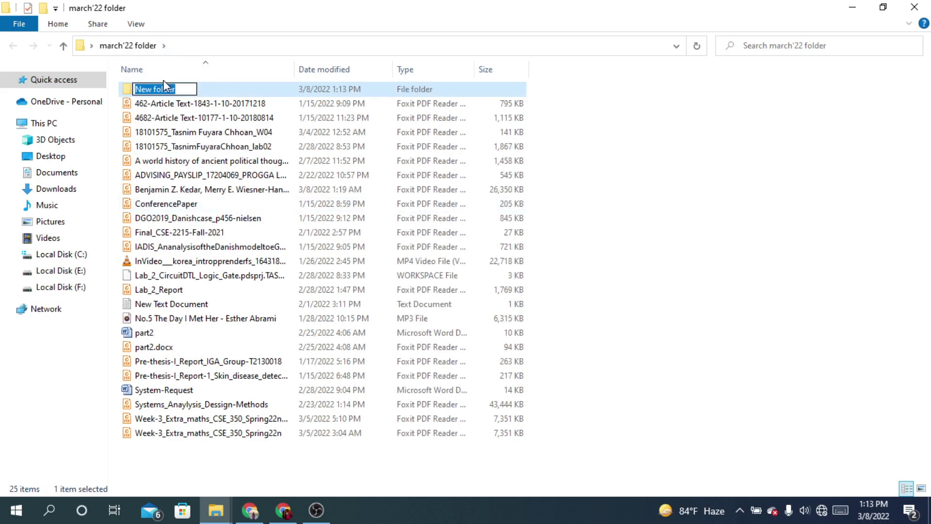
pyautogui.write('document')
pyautogui.click(640, 168)
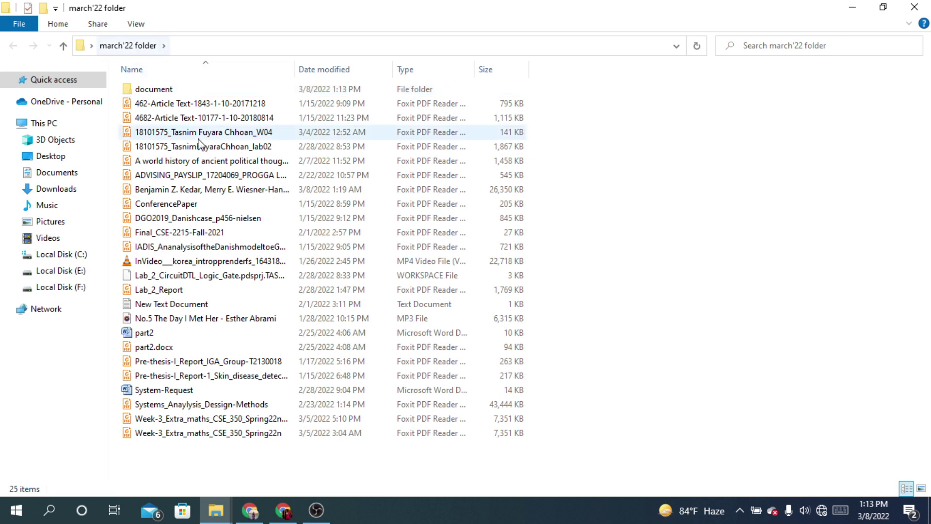
# - Rename the document folder to article
pyautogui.click(159, 95)
pyautogui.rightClick(170, 93)
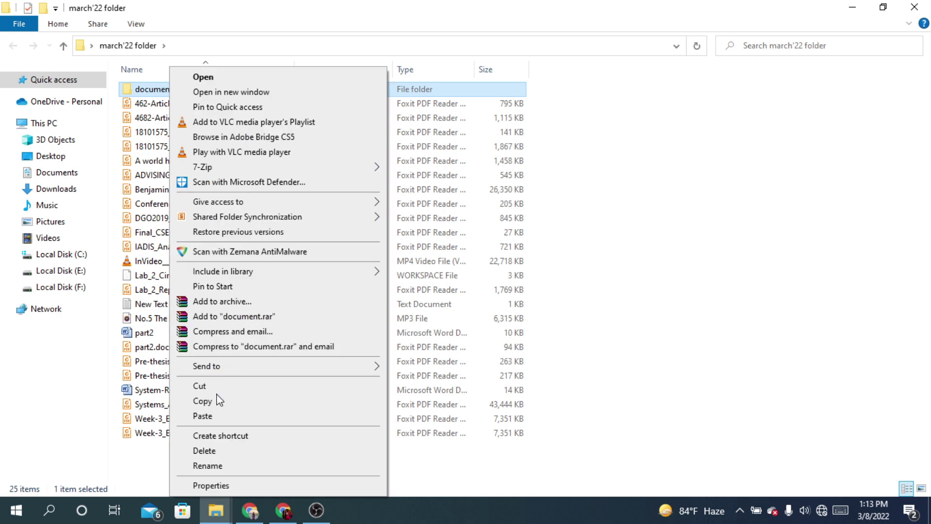
pyautogui.click(225, 466)
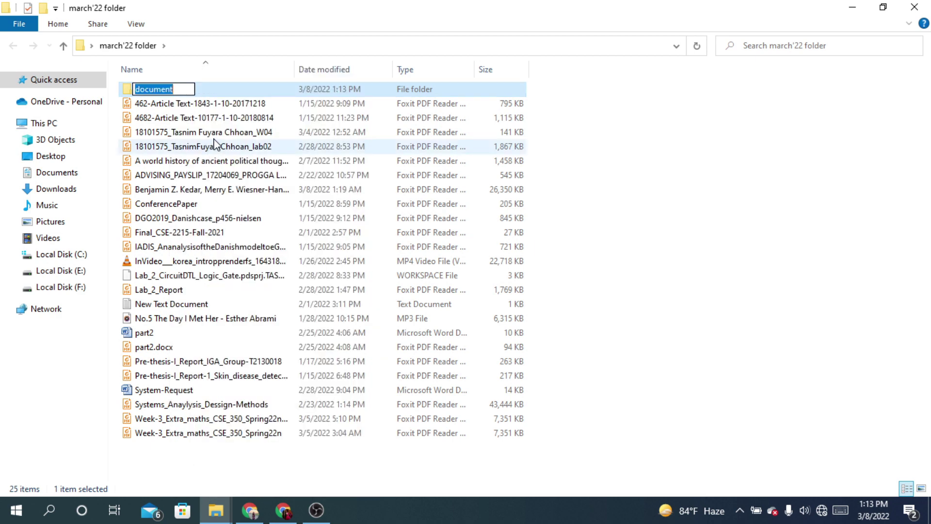
pyautogui.write('article')
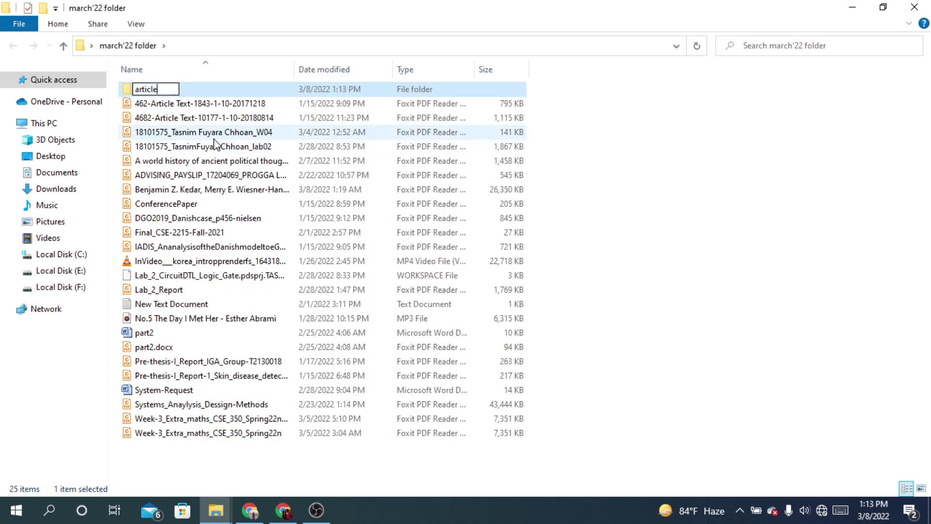
pyautogui.click(648, 189)
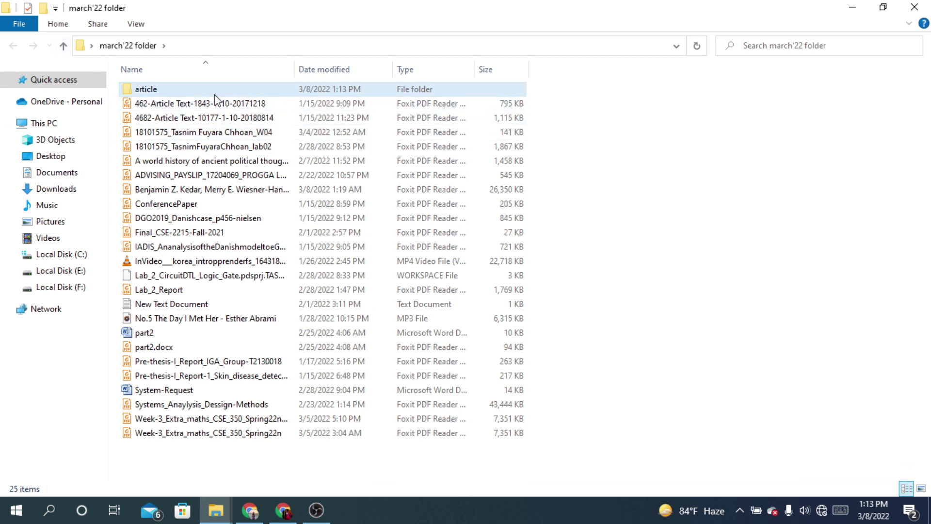
pyautogui.click(211, 110)
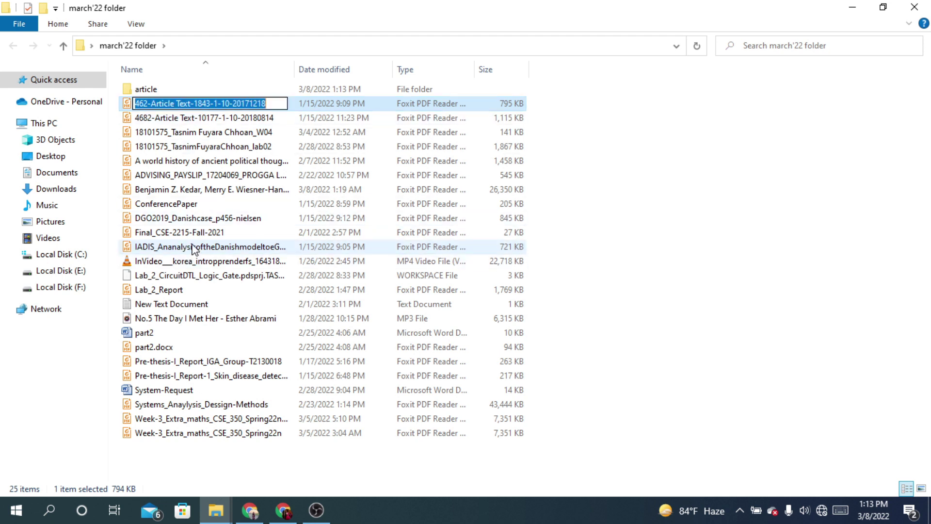
# - Select the article, lab, report and coursework files down to the Week-3 maths PDFs
pyautogui.keyDown('shift'); pyautogui.click(194, 247); pyautogui.keyUp('shift')
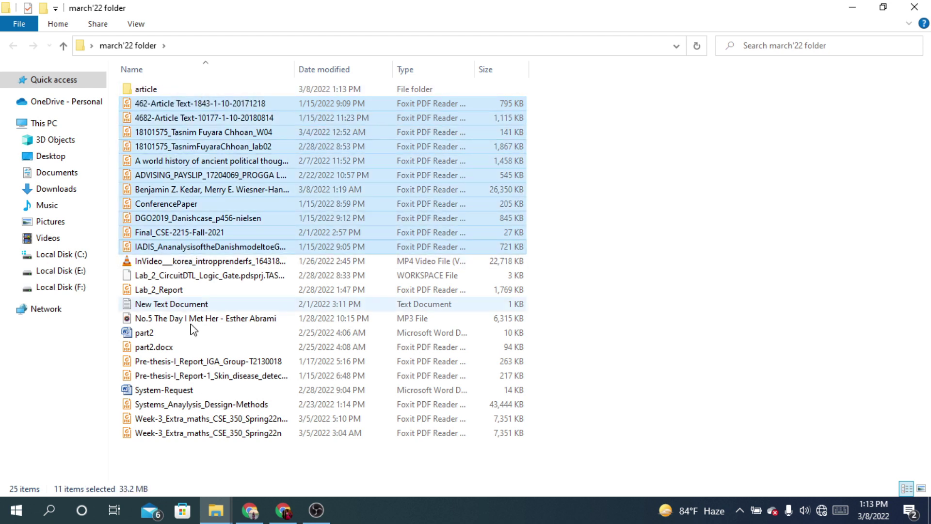
pyautogui.keyDown('ctrl'); pyautogui.click(171, 290); pyautogui.keyUp('ctrl')
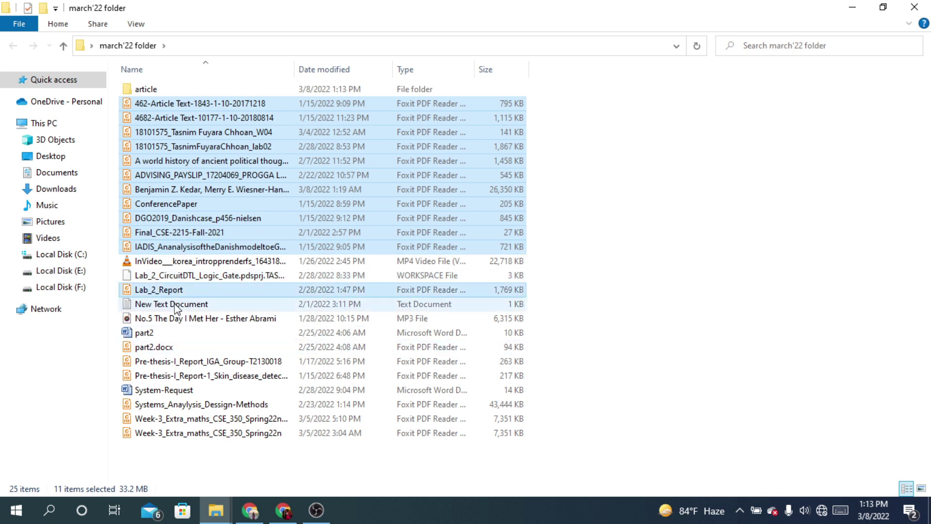
pyautogui.keyDown('ctrl'); pyautogui.click(152, 347); pyautogui.keyUp('ctrl')
pyautogui.keyDown('ctrl'); pyautogui.click(156, 362); pyautogui.keyUp('ctrl')
pyautogui.keyDown('ctrl'); pyautogui.click(155, 375); pyautogui.keyUp('ctrl')
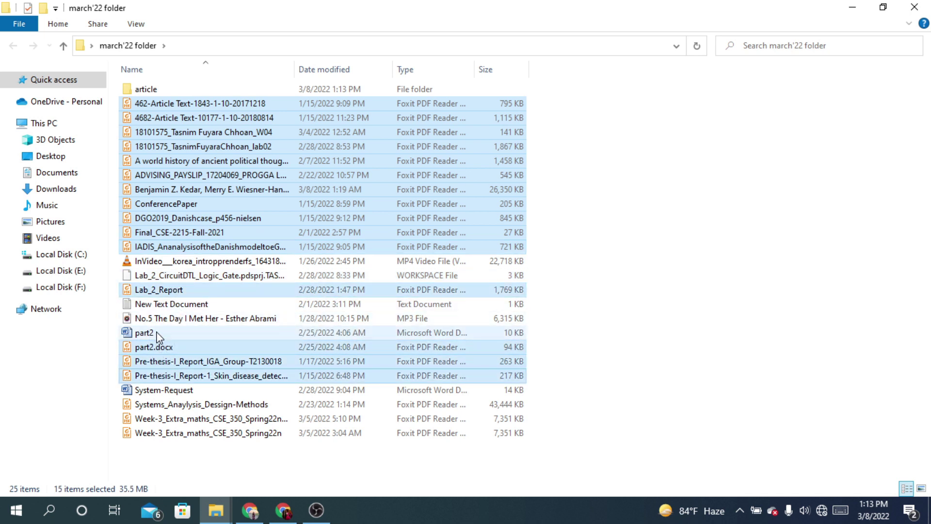
pyautogui.keyDown('ctrl'); pyautogui.click(156, 334); pyautogui.keyUp('ctrl')
pyautogui.keyDown('ctrl'); pyautogui.click(163, 390); pyautogui.keyUp('ctrl')
pyautogui.keyDown('ctrl'); pyautogui.click(167, 405); pyautogui.keyUp('ctrl')
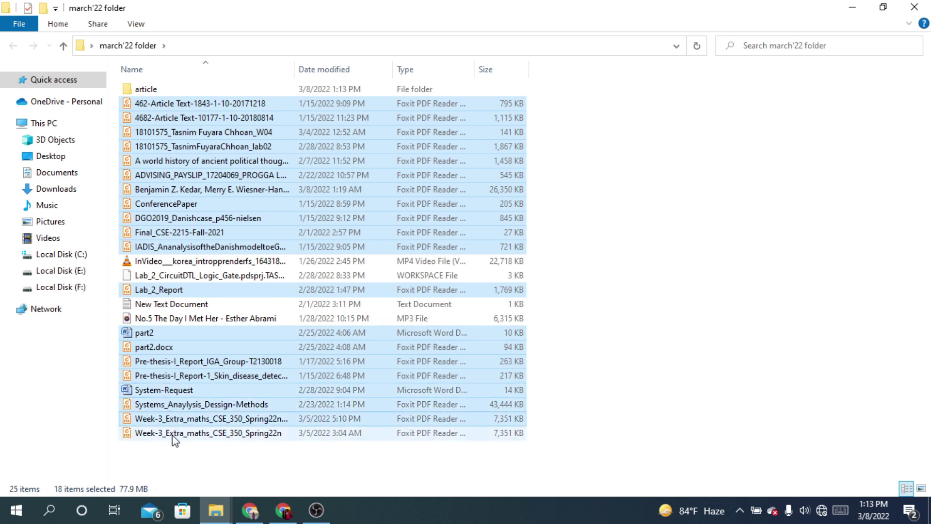
pyautogui.keyDown('ctrl'); pyautogui.click(173, 434); pyautogui.keyUp('ctrl')
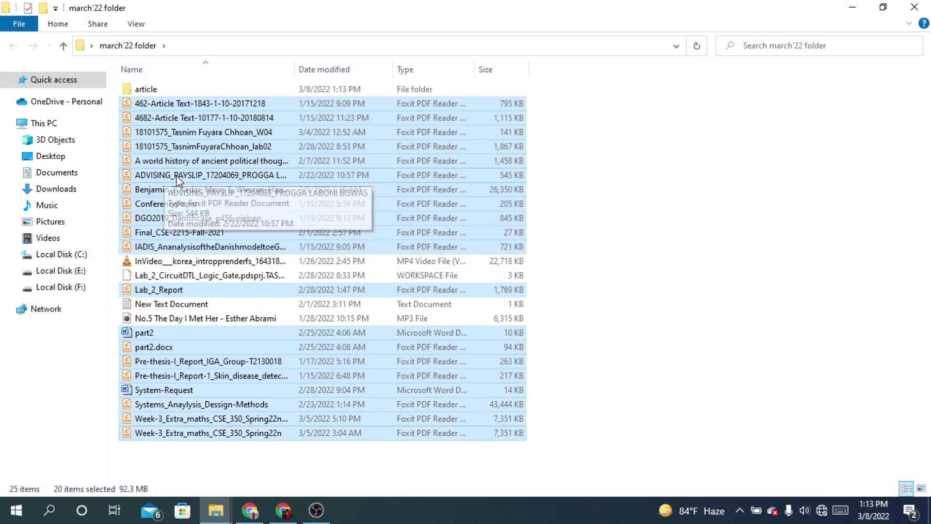
# - Drop the two book PDFs from the selection and cut the remaining 18 files
pyautogui.keyDown('ctrl'); pyautogui.click(192, 191); pyautogui.keyUp('ctrl')
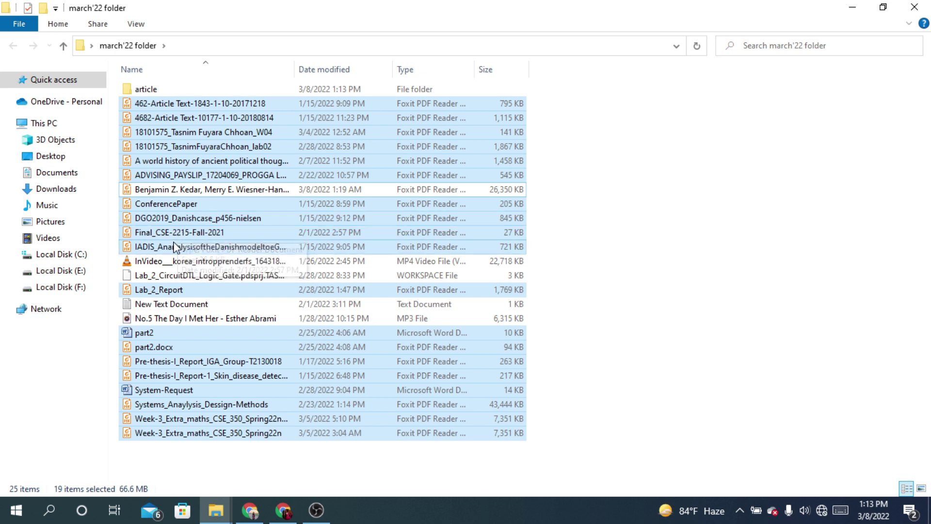
pyautogui.keyDown('ctrl'); pyautogui.click(176, 163); pyautogui.keyUp('ctrl')
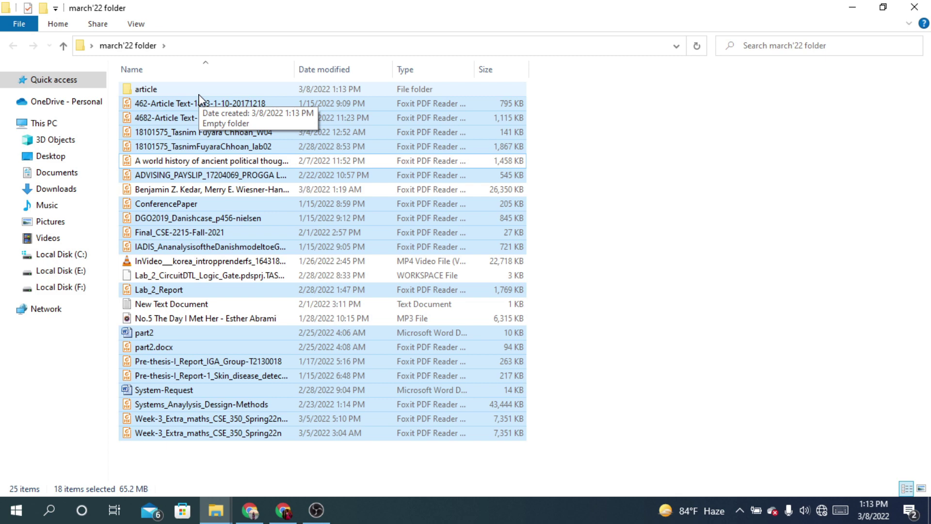
pyautogui.rightClick(205, 127)
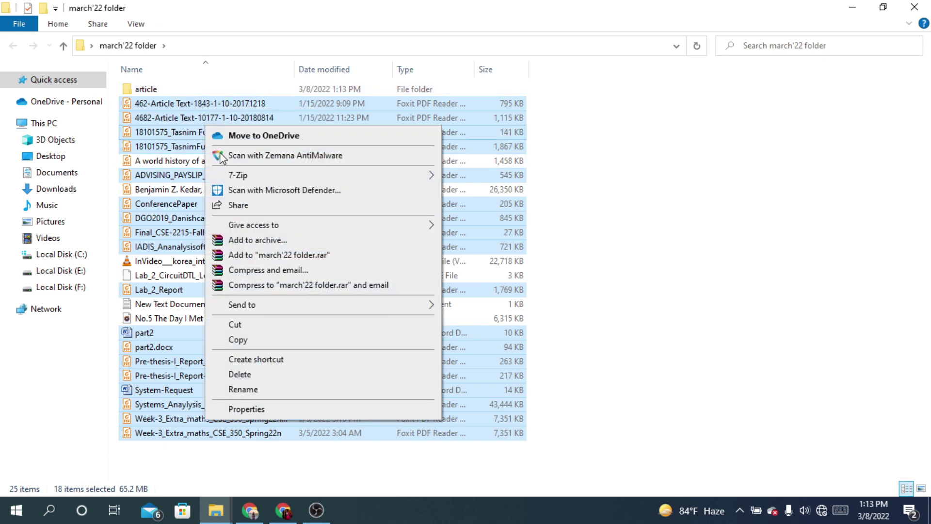
pyautogui.click(238, 324)
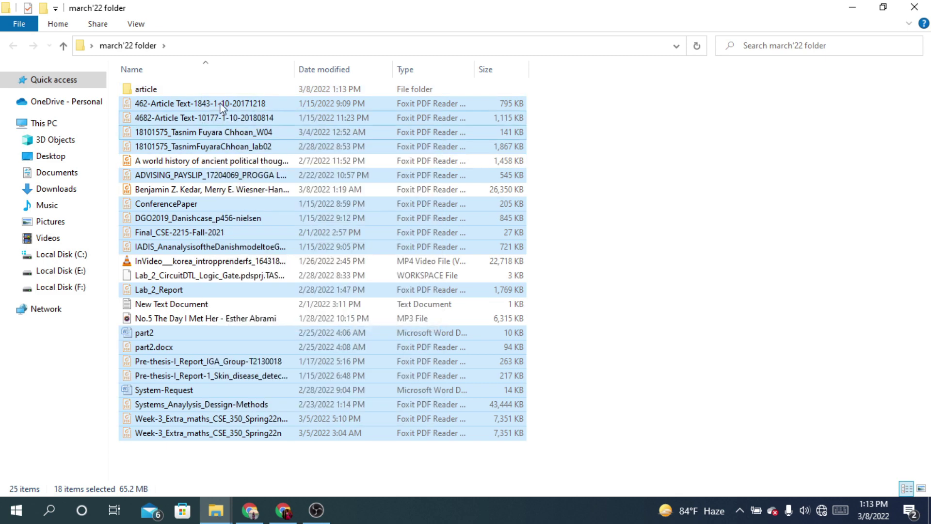
pyautogui.click(167, 92)
# - Paste the 18 cut files into article, then return to march'22 folder
pyautogui.doubleClick(168, 92)
pyautogui.rightClick(226, 155)
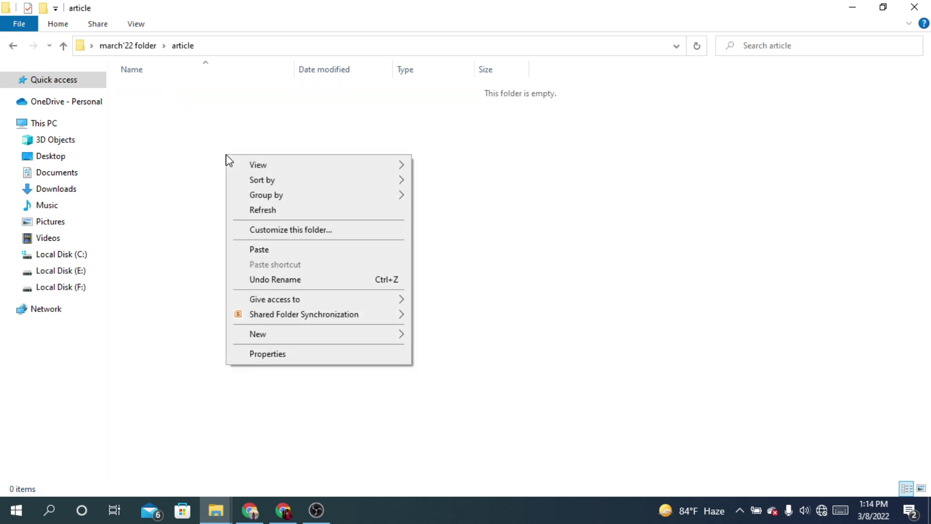
pyautogui.click(277, 250)
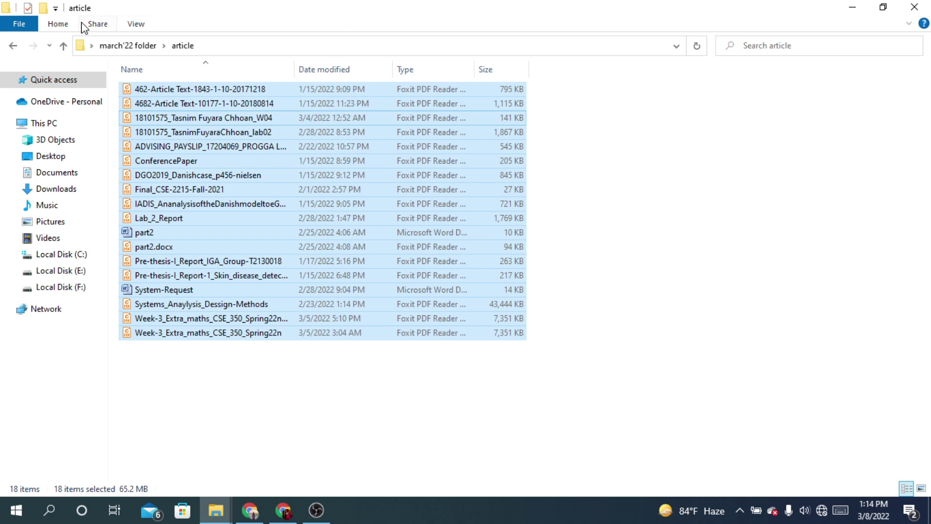
pyautogui.click(613, 255)
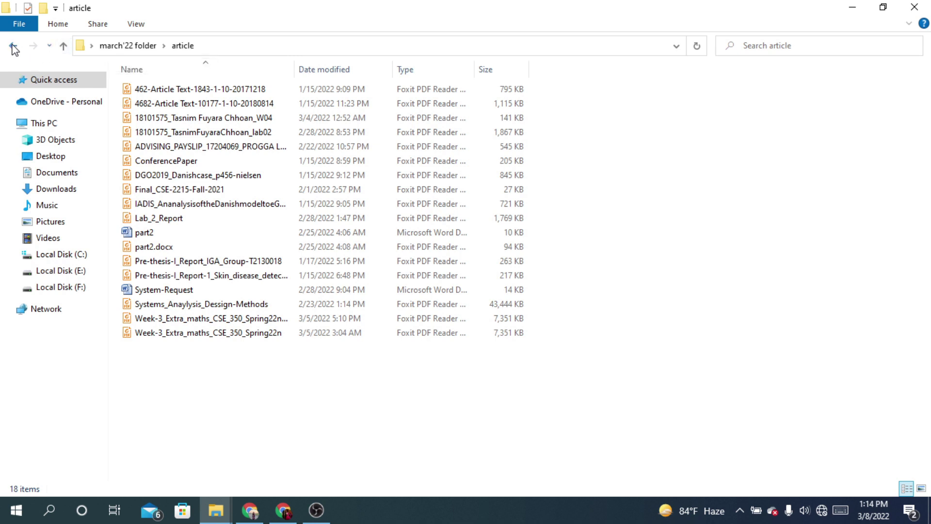
pyautogui.click(63, 47)
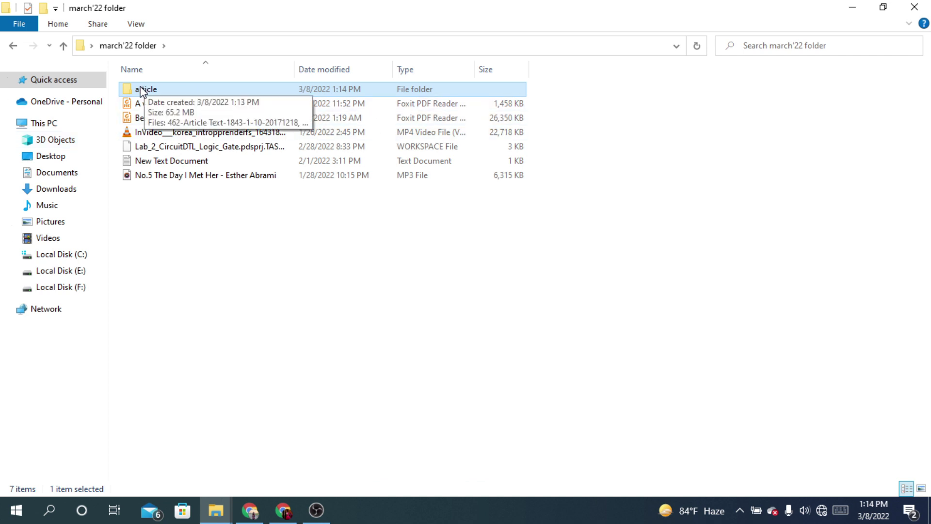
# - Create a new folder named book in the march'22 folder
pyautogui.rightClick(219, 202)
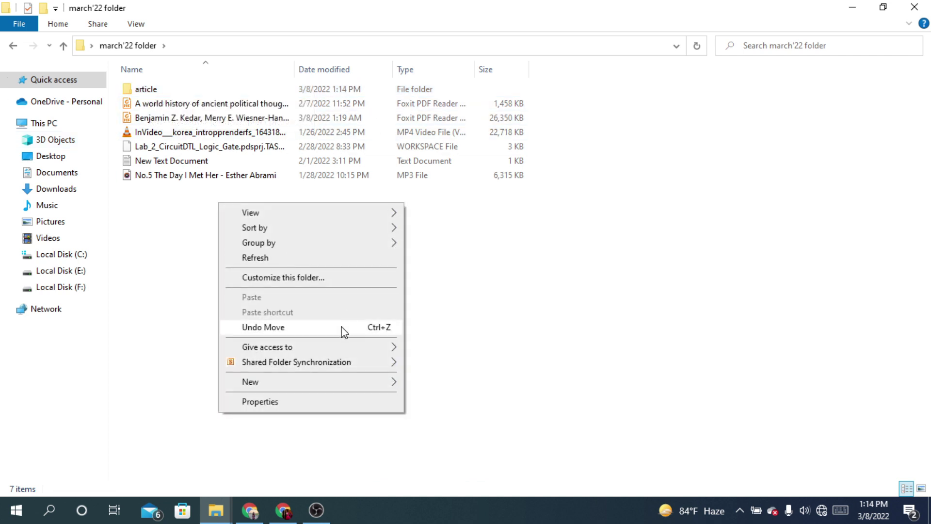
pyautogui.moveTo(299, 381)
pyautogui.click(483, 227)
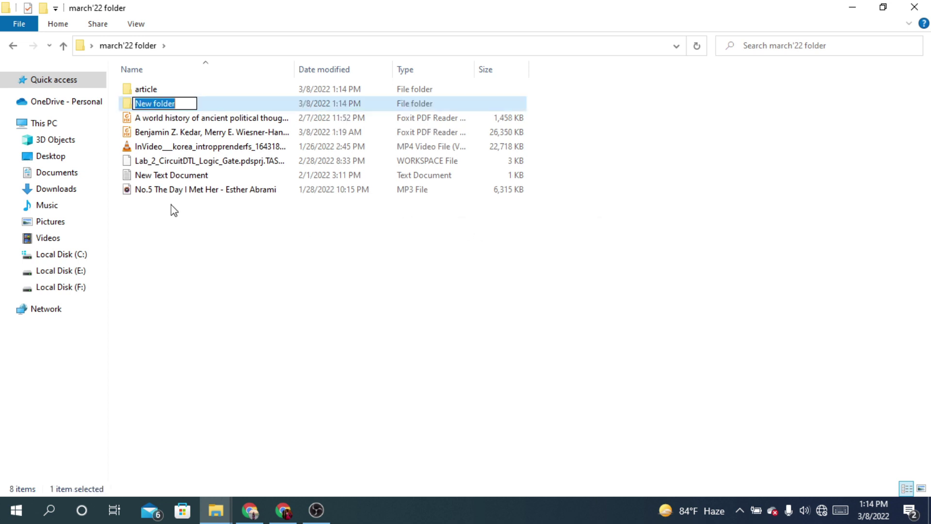
pyautogui.write('book')
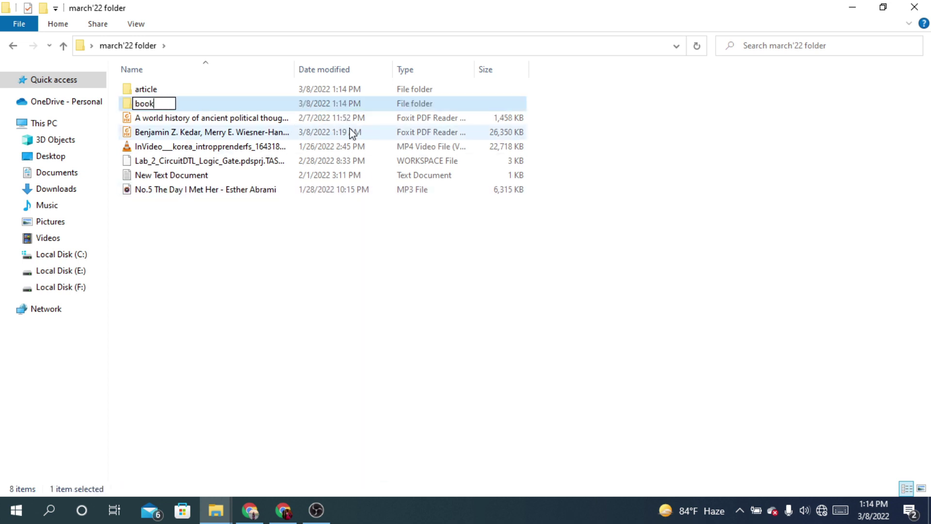
pyautogui.click(266, 282)
# - Move the world history PDF and the 26 MB book PDF into book, then return to march'22
pyautogui.click(244, 120)
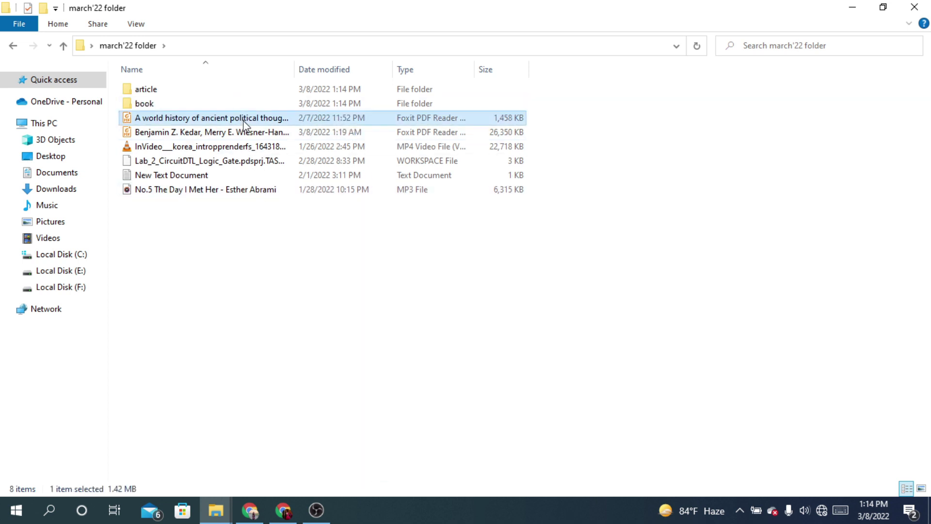
pyautogui.keyDown('ctrl'); pyautogui.click(238, 131); pyautogui.keyUp('ctrl')
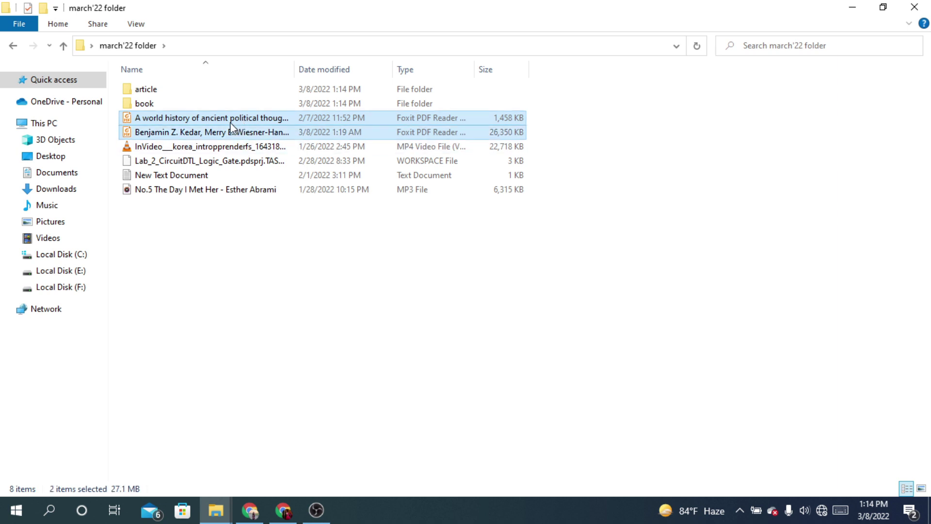
pyautogui.rightClick(231, 123)
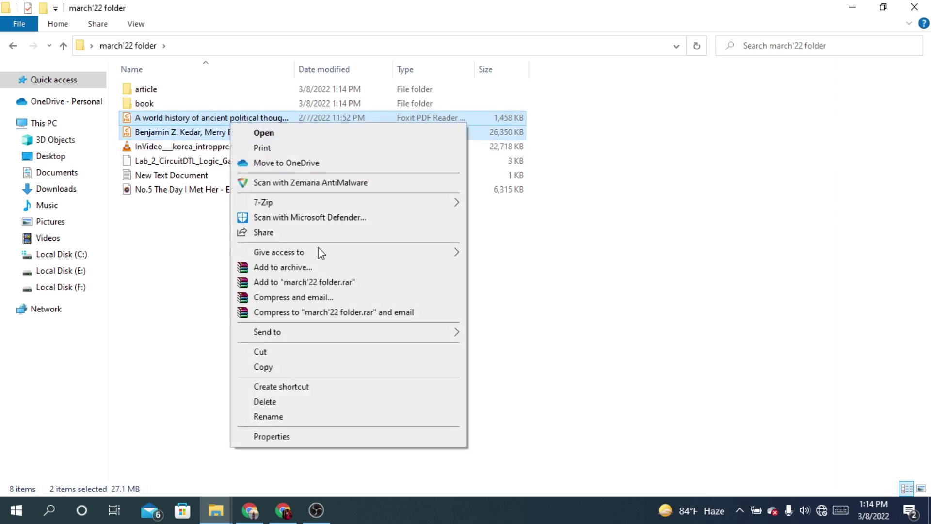
pyautogui.click(282, 352)
pyautogui.doubleClick(139, 107)
pyautogui.rightClick(140, 109)
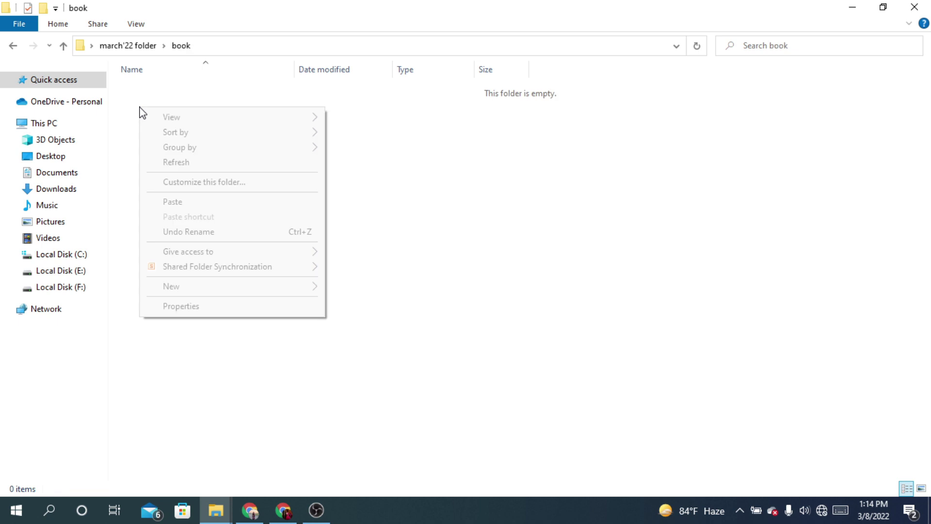
pyautogui.click(173, 201)
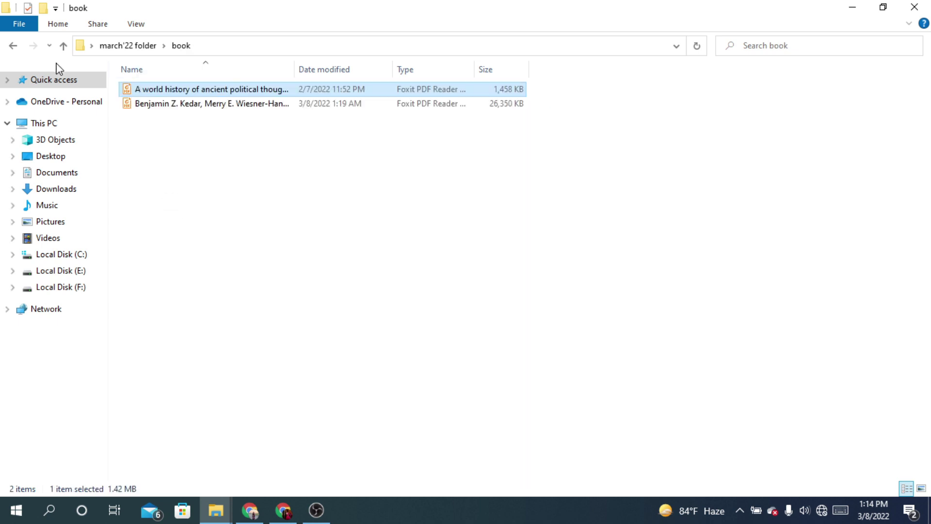
pyautogui.click(13, 47)
# - Create a new folder named video in the march'22 folder
pyautogui.rightClick(171, 195)
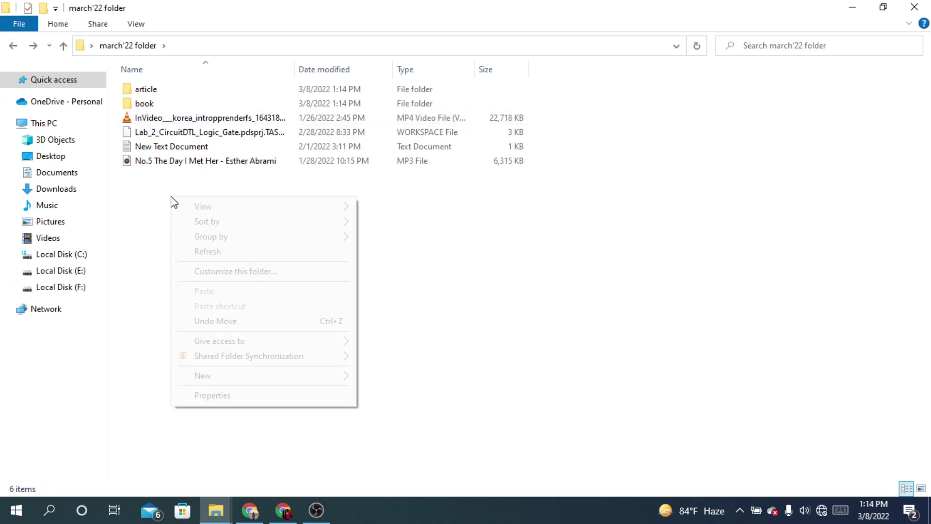
pyautogui.moveTo(249, 377)
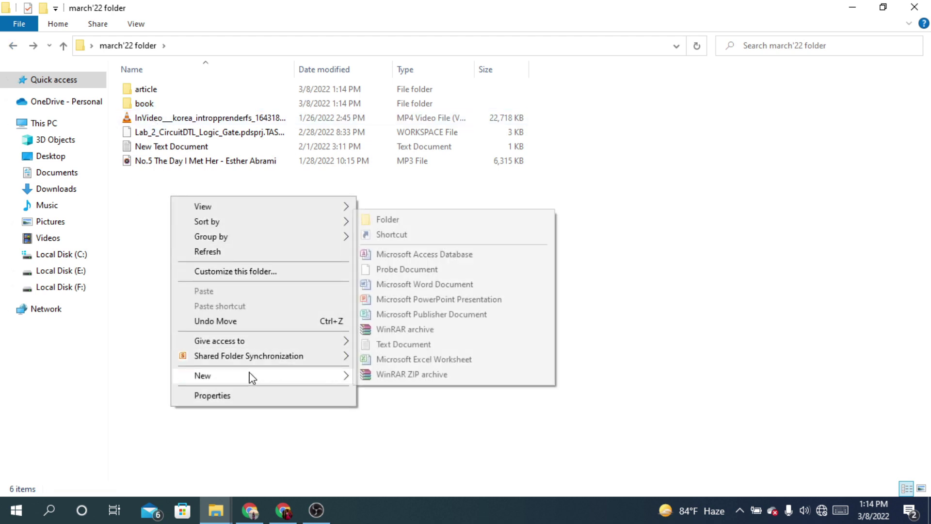
pyautogui.click(426, 222)
pyautogui.write('video')
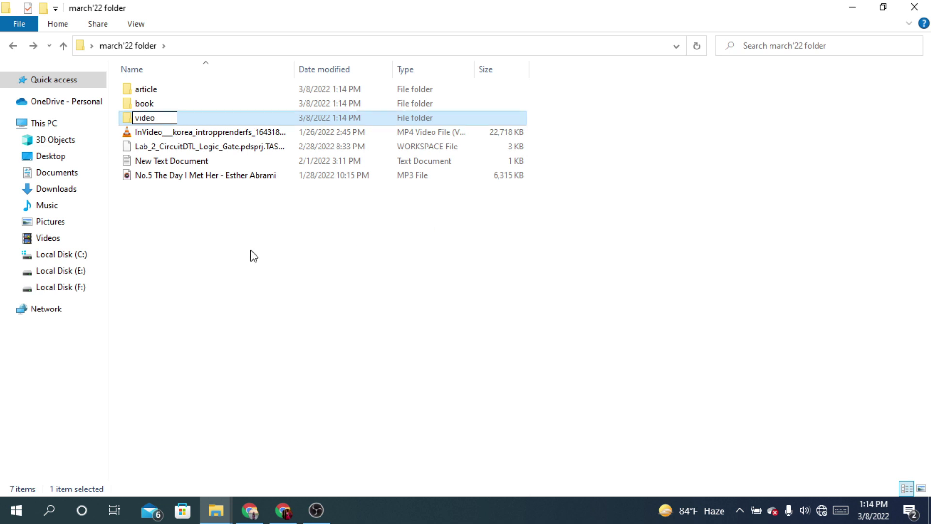
pyautogui.click(220, 136)
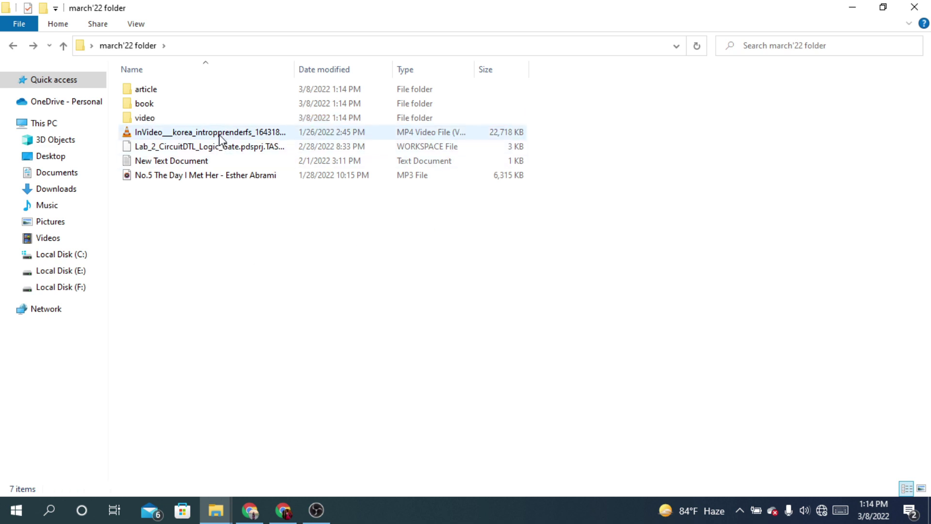
# - Cut the InVideo MP4 file and paste it into the video folder
pyautogui.rightClick(218, 134)
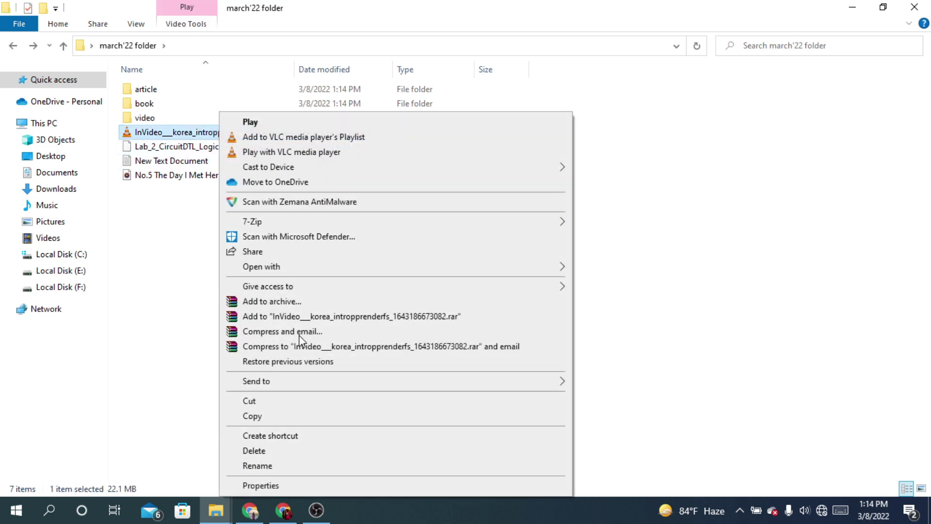
pyautogui.click(272, 411)
pyautogui.click(138, 119)
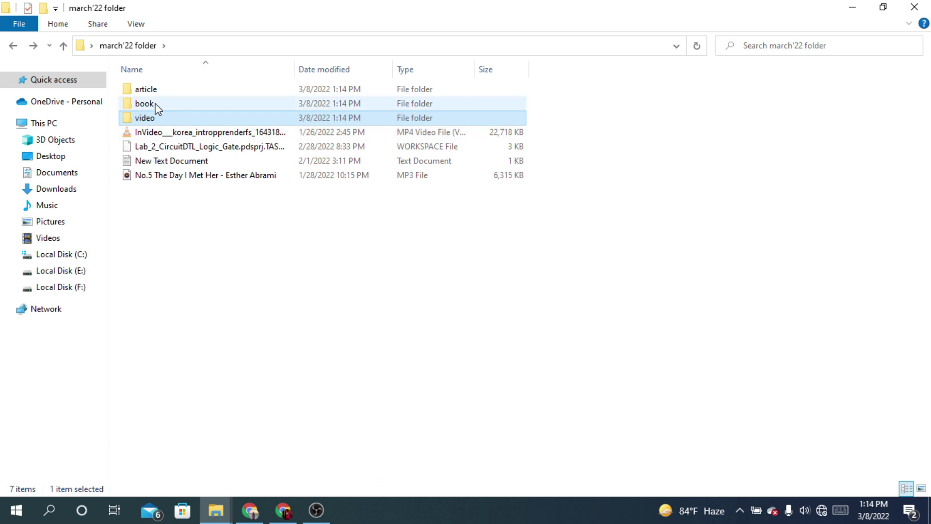
pyautogui.doubleClick(167, 124)
pyautogui.rightClick(169, 126)
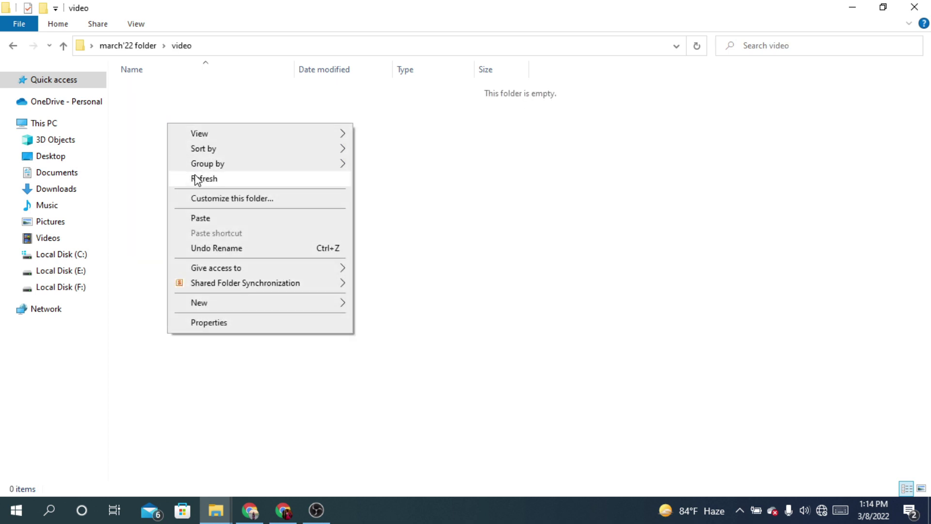
pyautogui.click(197, 218)
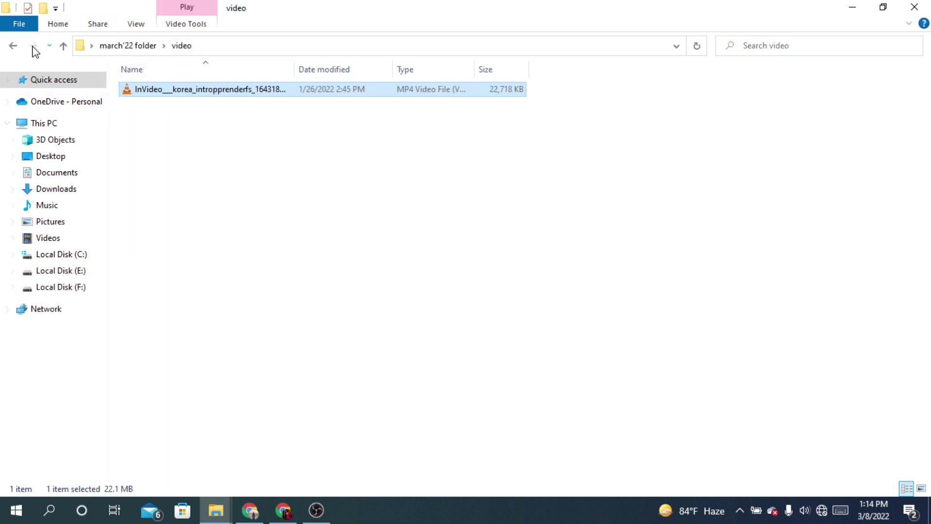
# - Back in march'22, create a new folder named lab
pyautogui.click(14, 47)
pyautogui.rightClick(178, 194)
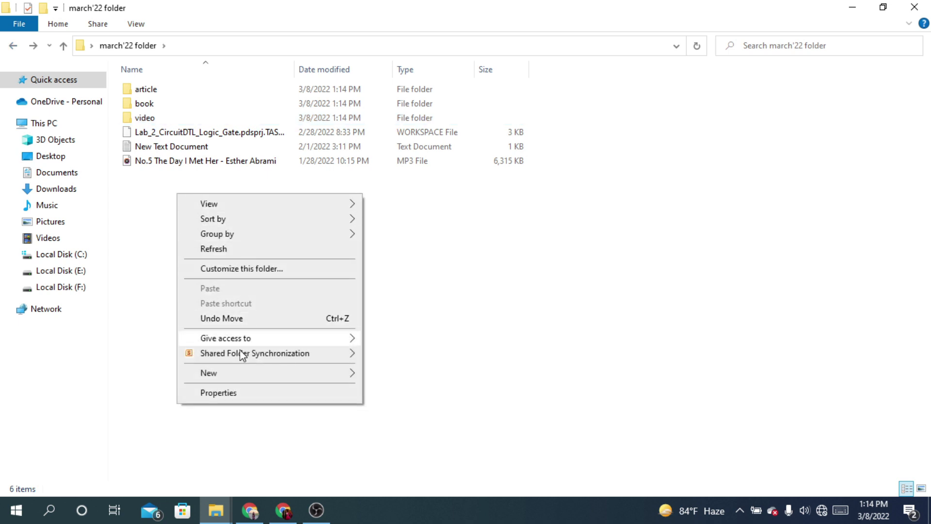
pyautogui.moveTo(233, 376)
pyautogui.click(473, 218)
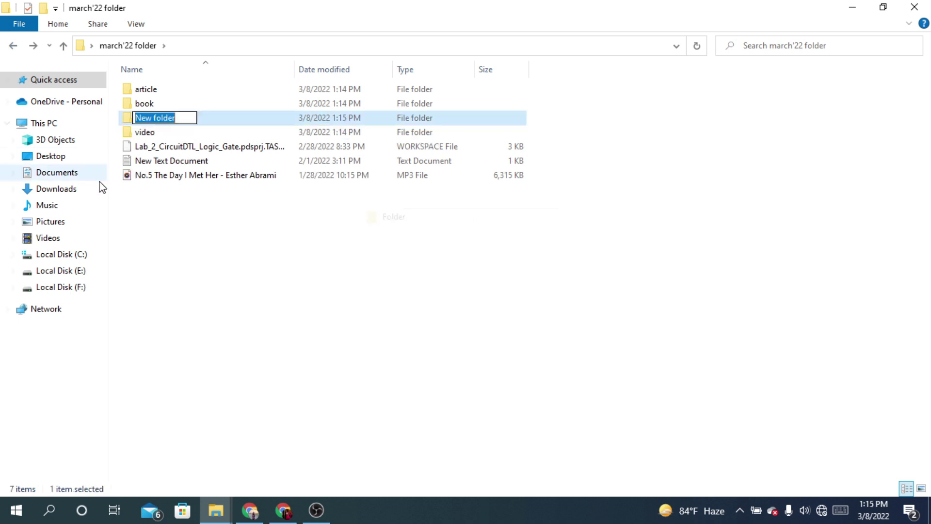
pyautogui.write('lab')
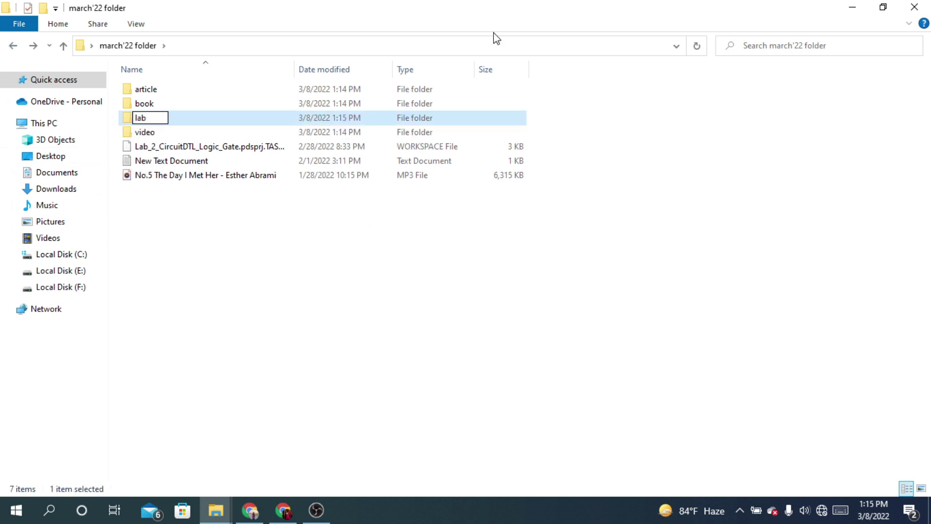
pyautogui.click(219, 240)
# - Move the Lab_2_CircuitDTL workspace file into the lab folder and return to march'22
pyautogui.click(183, 150)
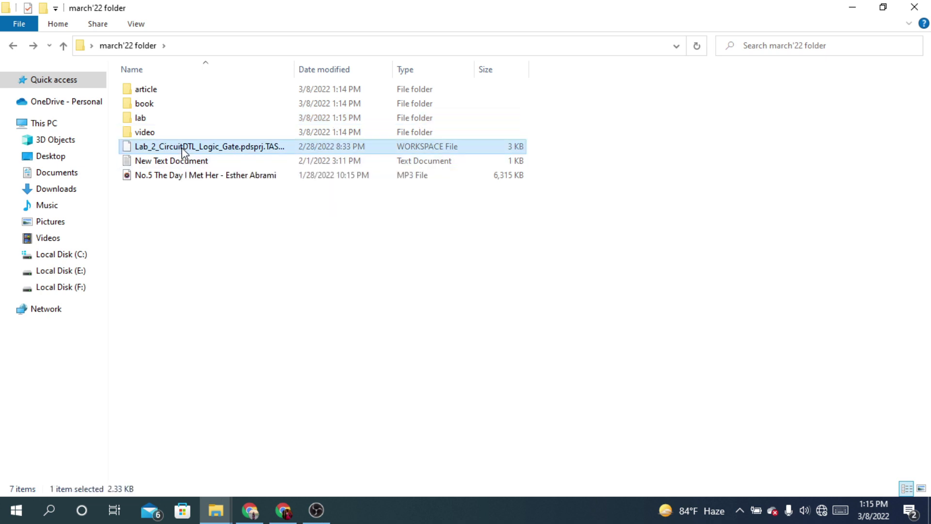
pyautogui.hotkey('shift', 'F10')
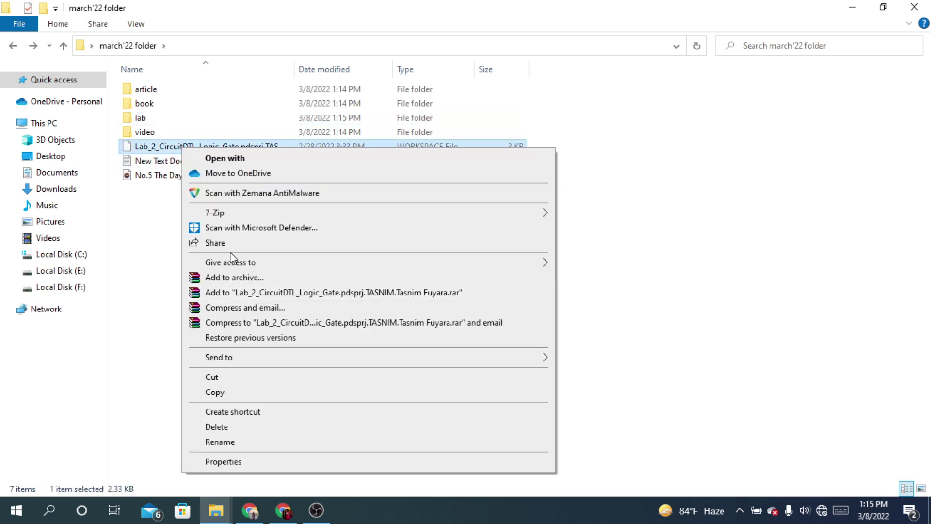
pyautogui.click(228, 374)
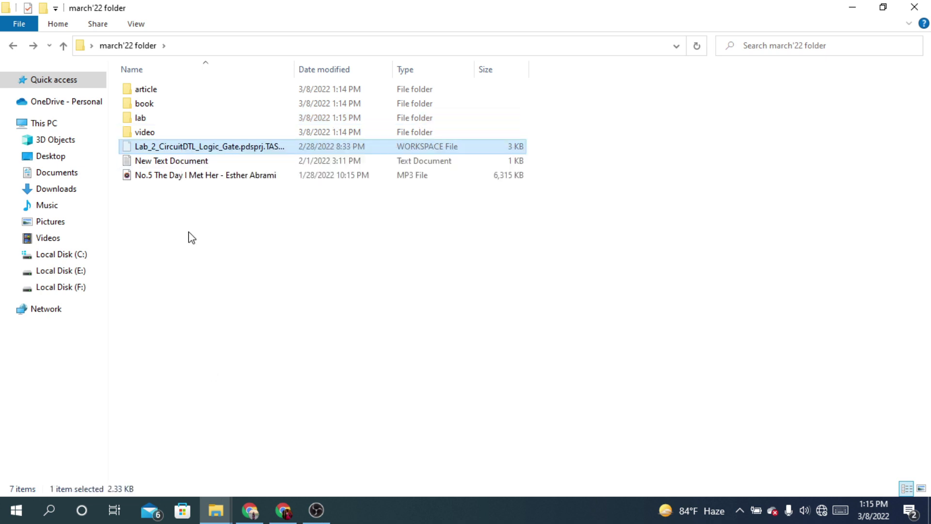
pyautogui.doubleClick(144, 120)
pyautogui.rightClick(174, 188)
pyautogui.click(247, 283)
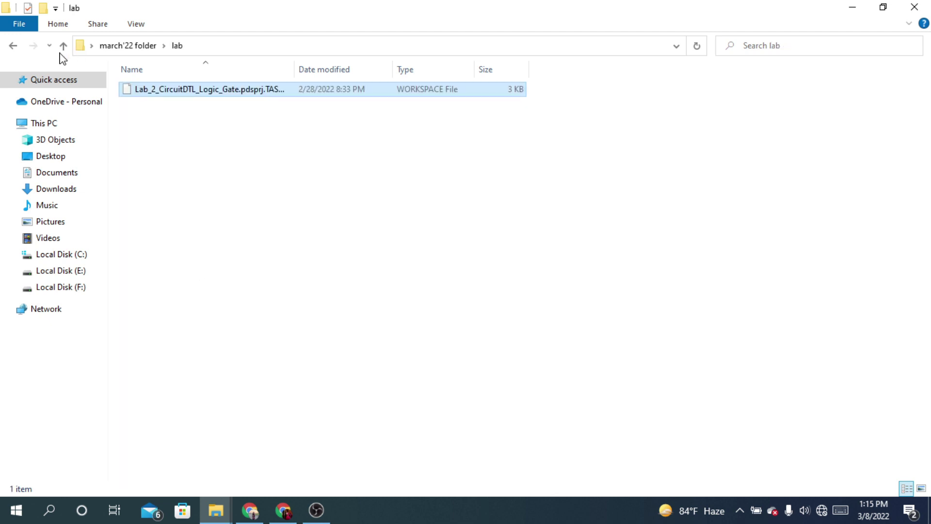
pyautogui.click(16, 47)
# - Move New Text Document into the article folder and return to march'22
pyautogui.click(168, 147)
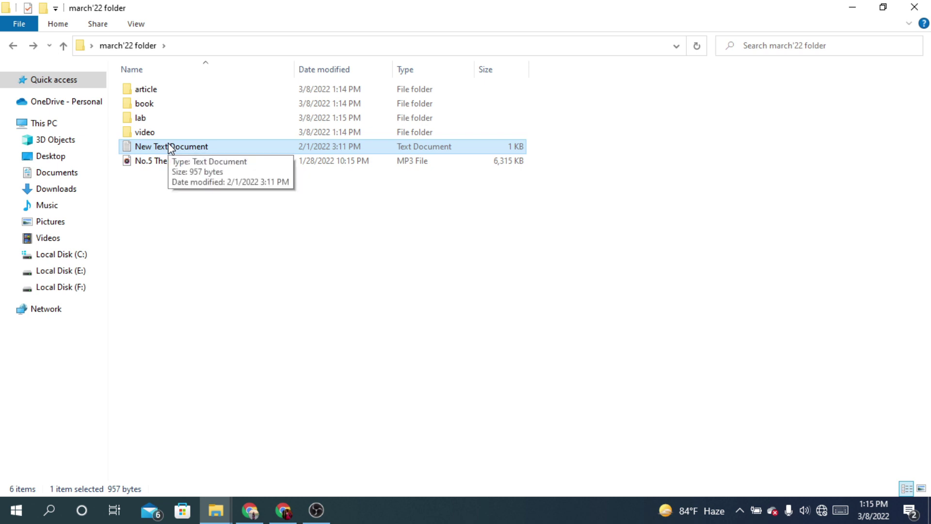
pyautogui.rightClick(170, 147)
pyautogui.click(204, 400)
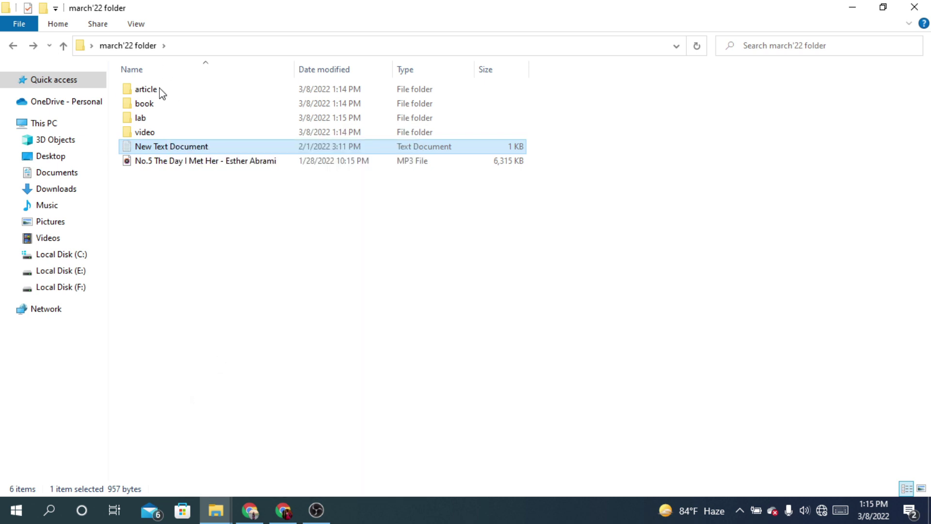
pyautogui.doubleClick(160, 91)
pyautogui.rightClick(174, 356)
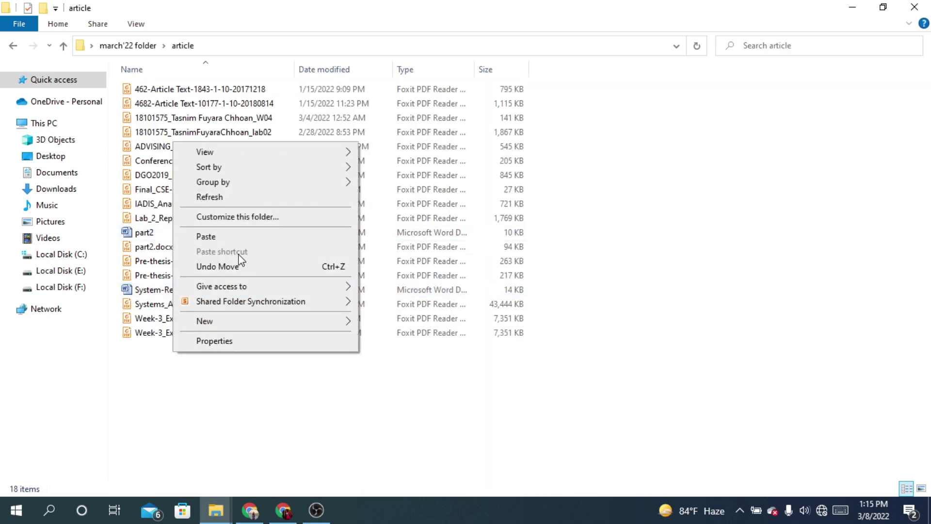
pyautogui.click(201, 235)
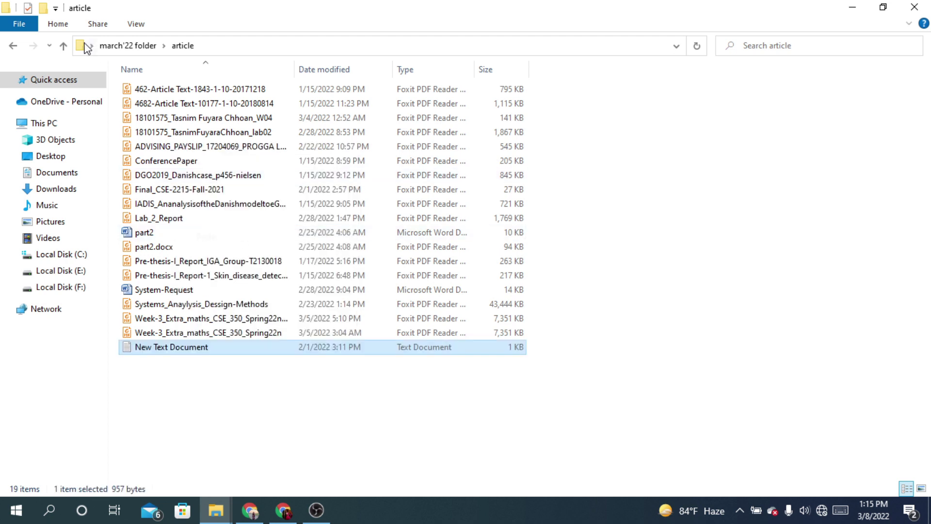
pyautogui.click(14, 46)
pyautogui.click(175, 148)
# - Create a new folder named music in the march'22 folder
pyautogui.rightClick(168, 196)
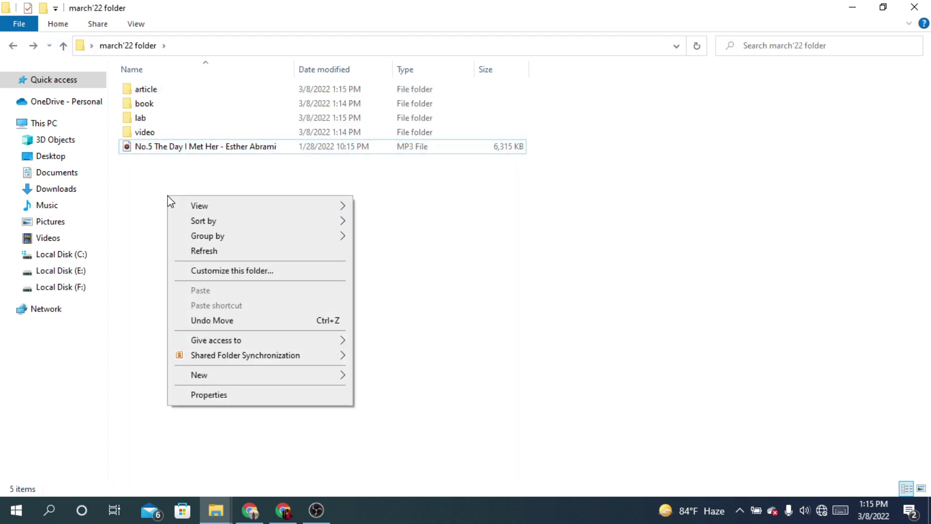
pyautogui.moveTo(241, 378)
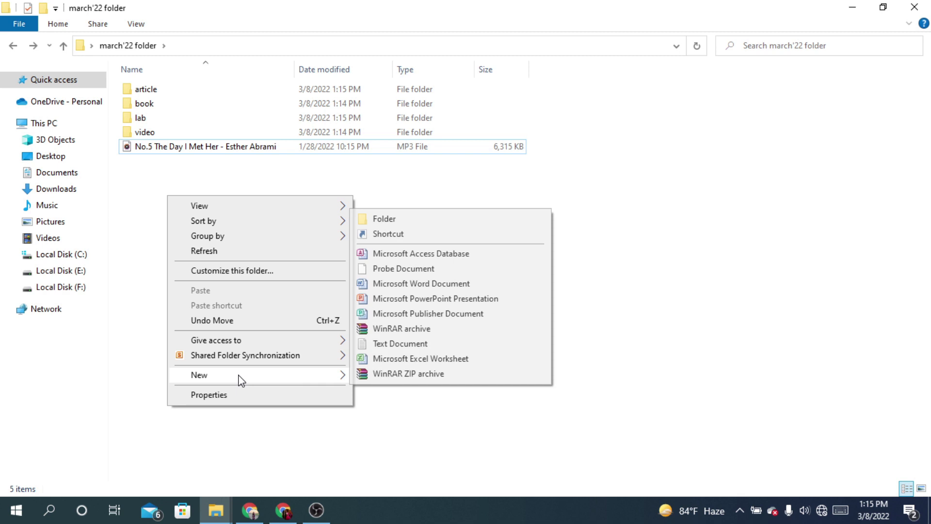
pyautogui.click(364, 221)
pyautogui.write('m')
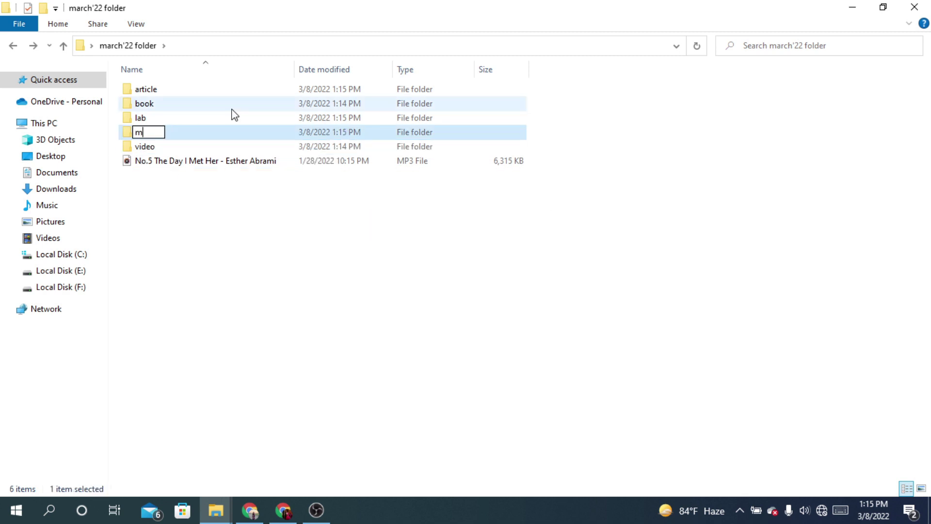
pyautogui.write('usic')
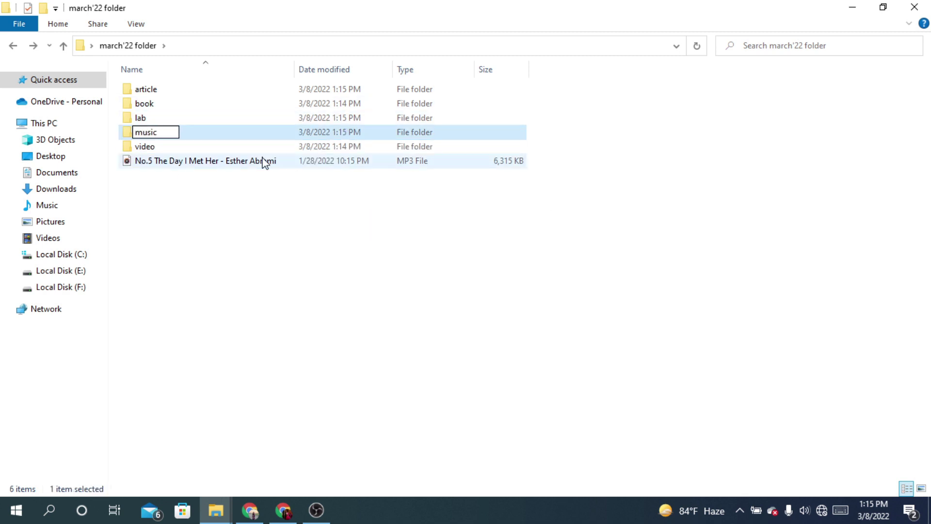
pyautogui.click(216, 165)
# - Move the Esther Abrami MP3 into the music folder, then go back to march'22
pyautogui.rightClick(219, 194)
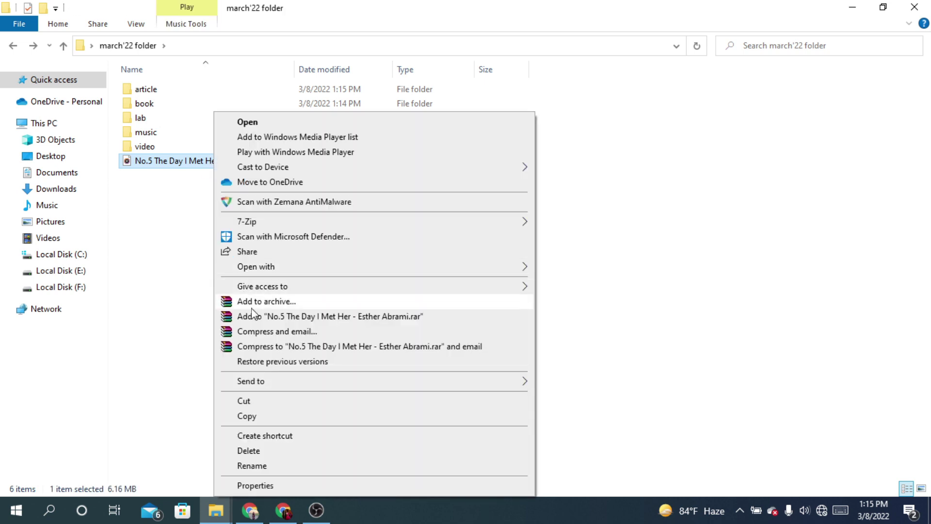
pyautogui.click(262, 401)
pyautogui.doubleClick(151, 133)
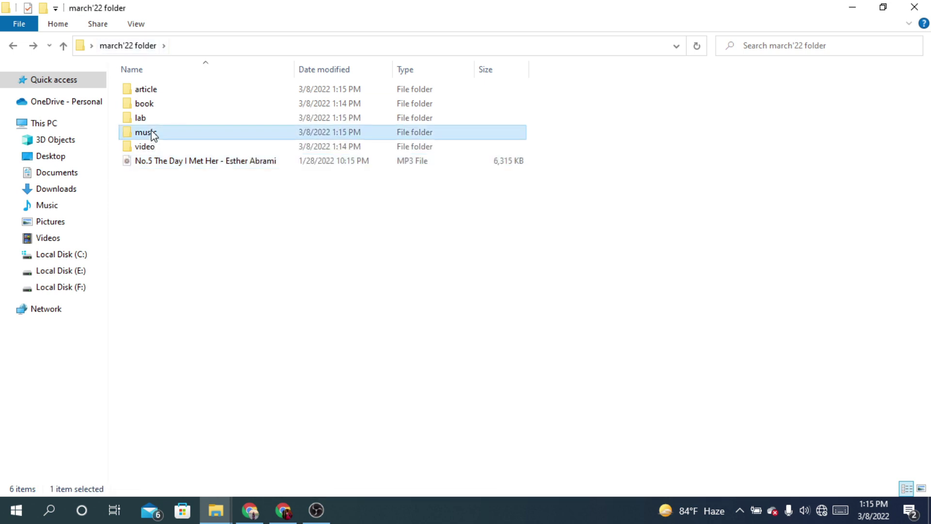
pyautogui.rightClick(156, 143)
pyautogui.click(190, 238)
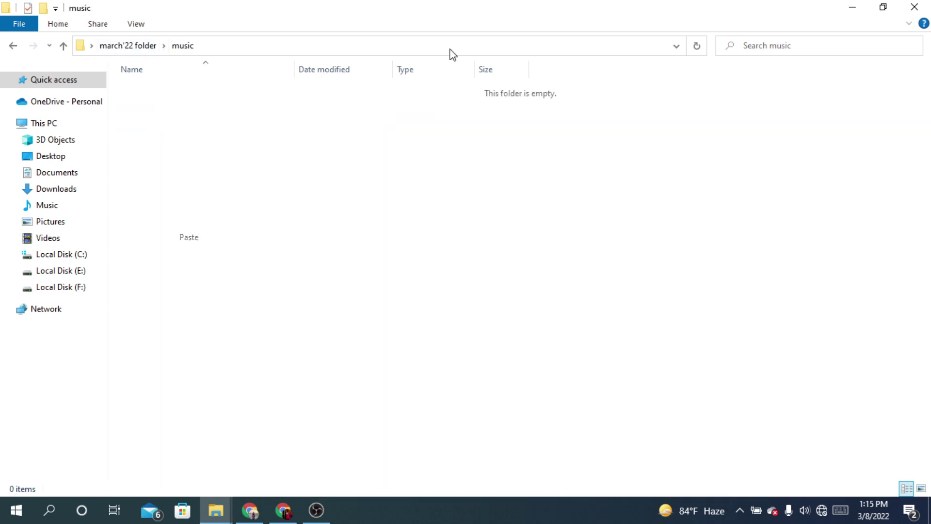
pyautogui.click(13, 45)
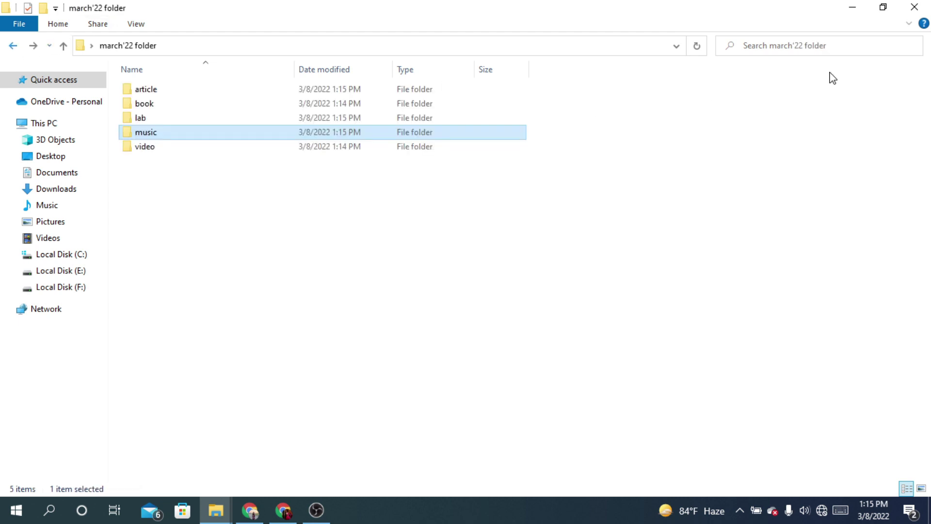
# - Close and reopen the march'22 folder from the desktop in a restored-down window
pyautogui.click(912, 6)
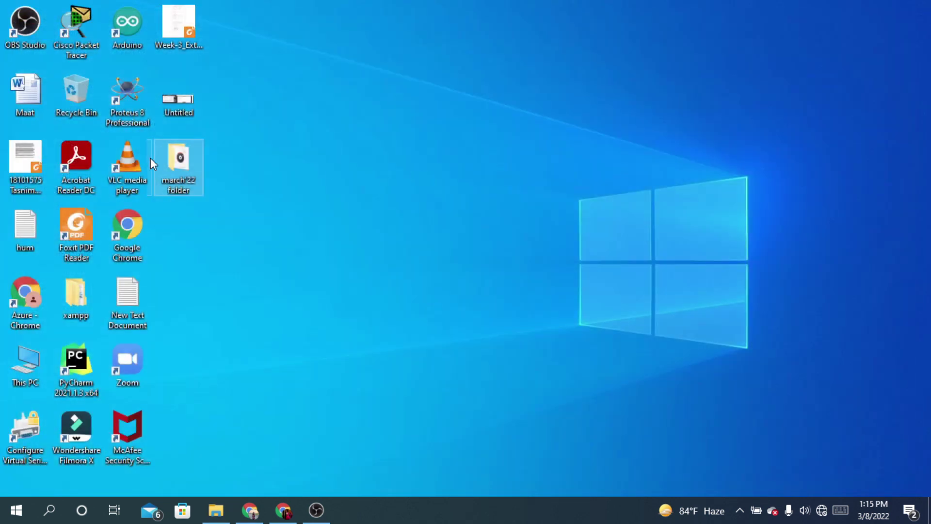
pyautogui.doubleClick(185, 162)
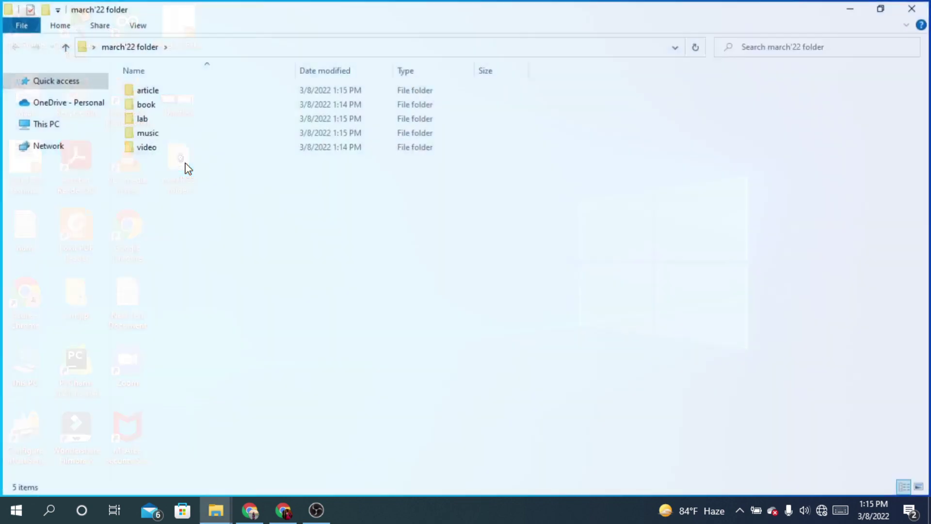
pyautogui.click(882, 6)
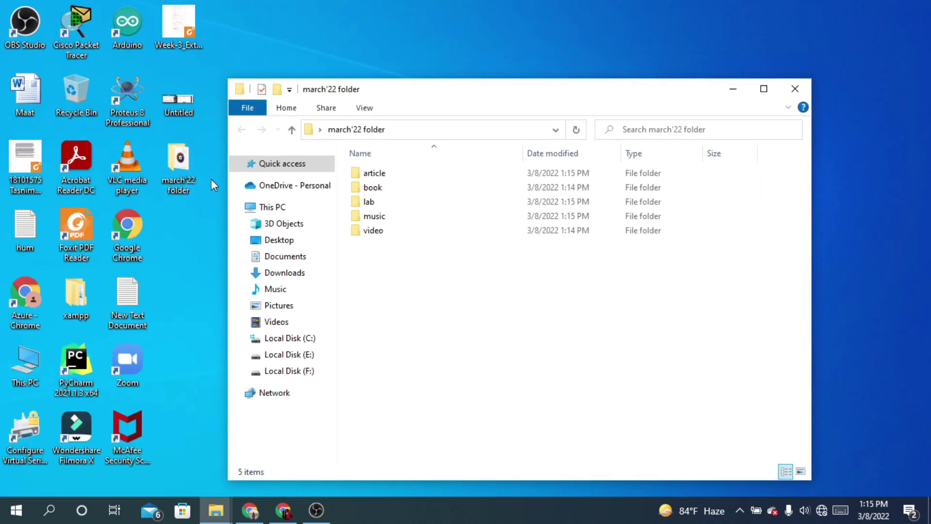
# - Open the article, book and music subfolders in turn to check their contents
pyautogui.click(381, 176)
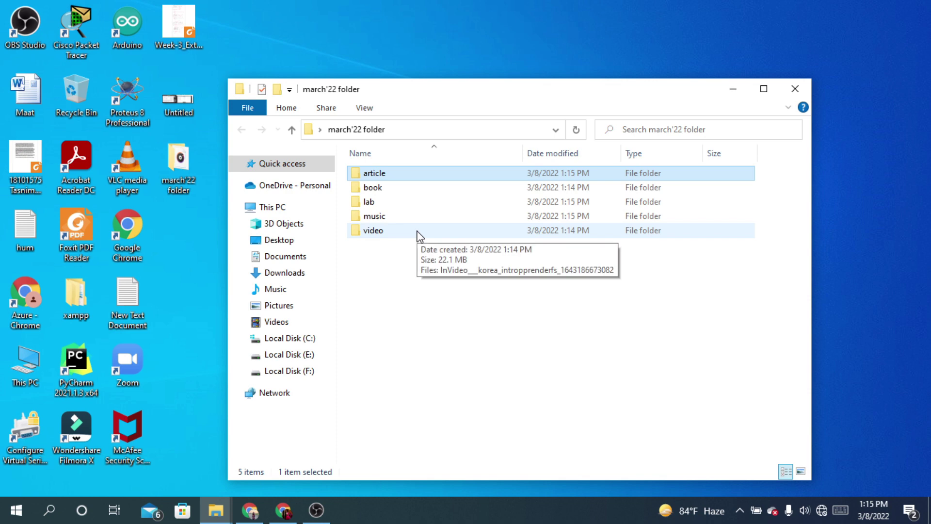
pyautogui.doubleClick(435, 177)
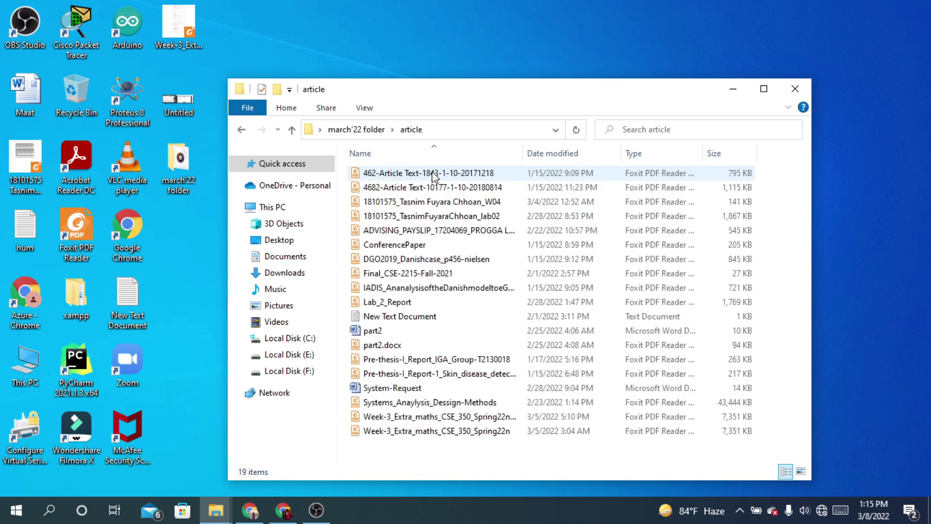
pyautogui.click(242, 130)
pyautogui.click(382, 193)
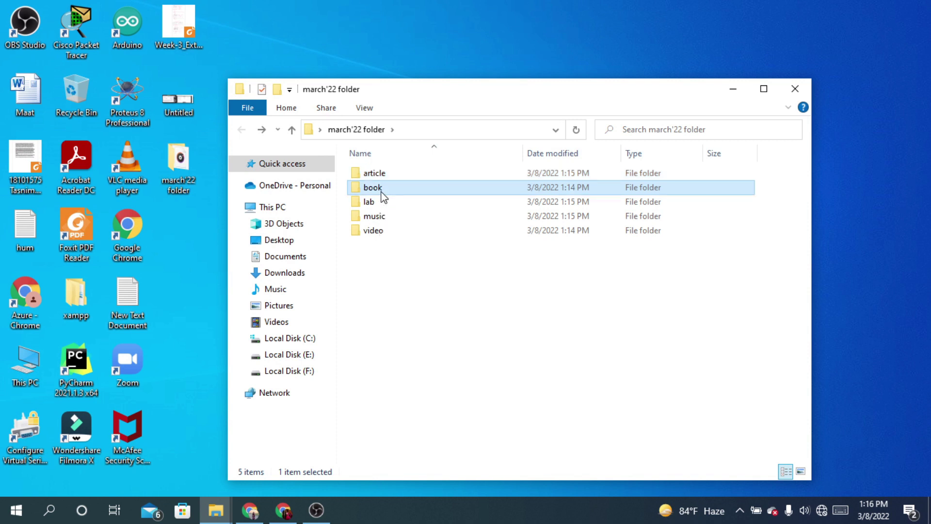
pyautogui.doubleClick(383, 194)
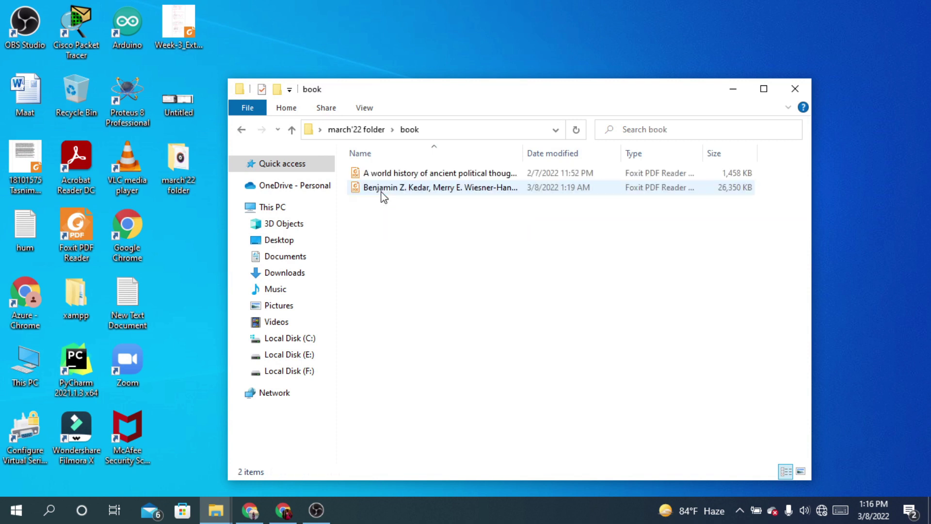
pyautogui.click(242, 130)
pyautogui.doubleClick(410, 217)
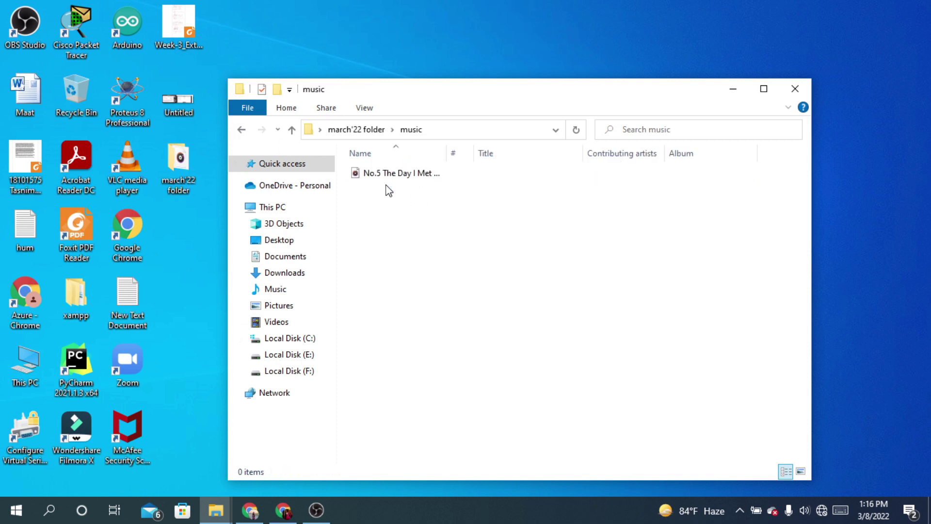
pyautogui.click(241, 130)
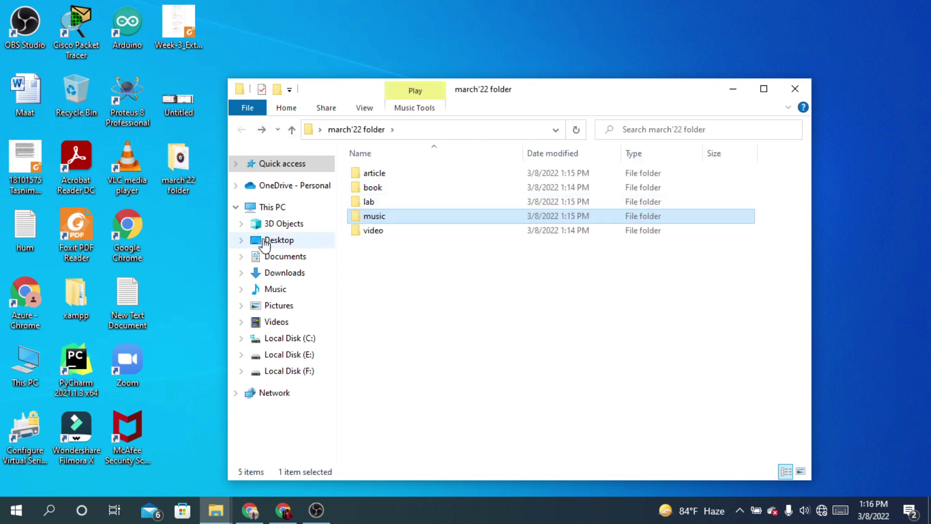
pyautogui.click(290, 274)
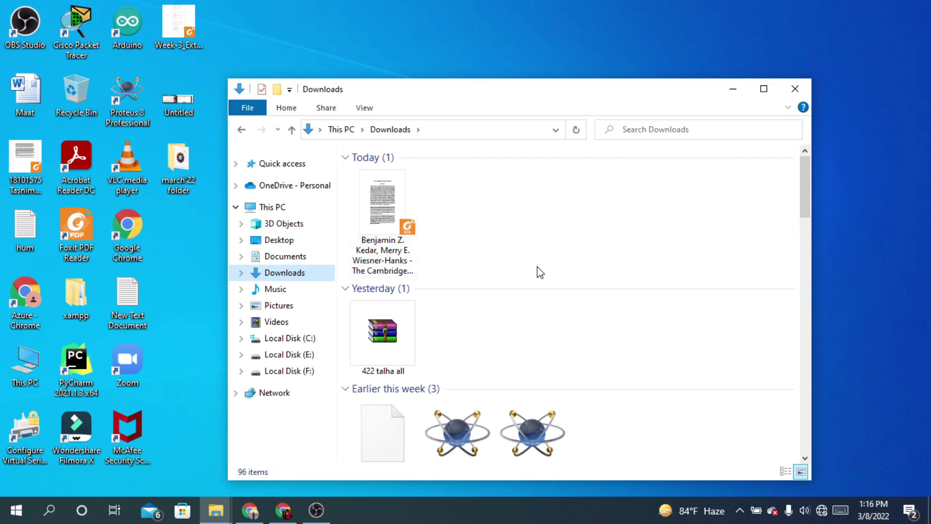
pyautogui.scroll(-8, 537, 270)
pyautogui.scroll(-3, 538, 271)
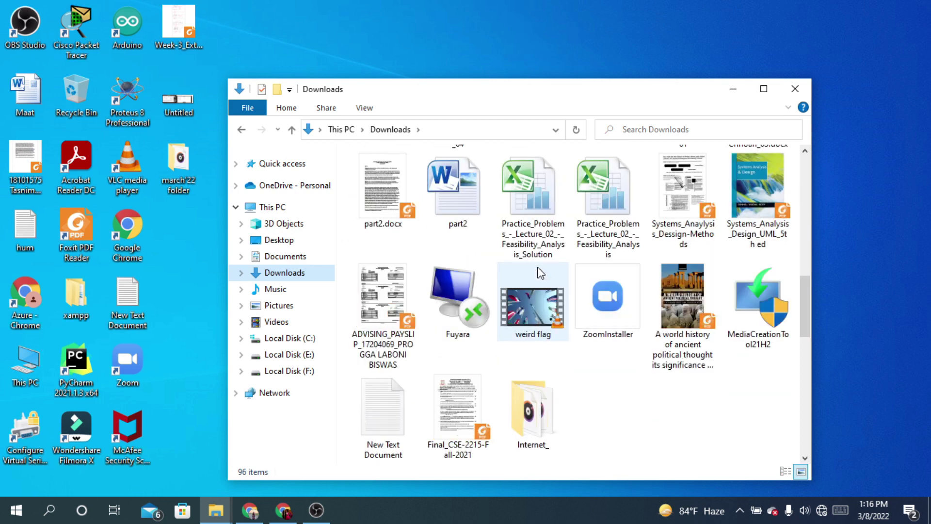
pyautogui.scroll(-3, 538, 271)
pyautogui.scroll(12, 679, 179)
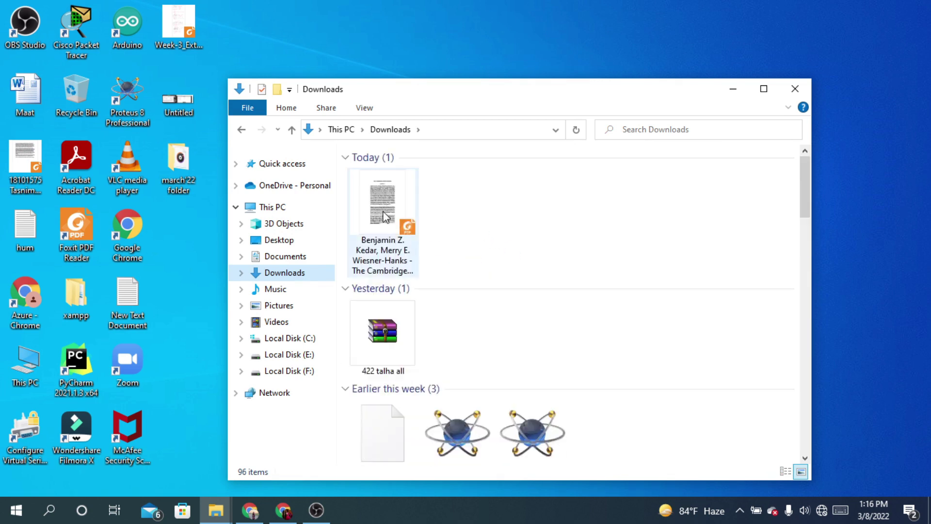
pyautogui.scroll(-3, 498, 206)
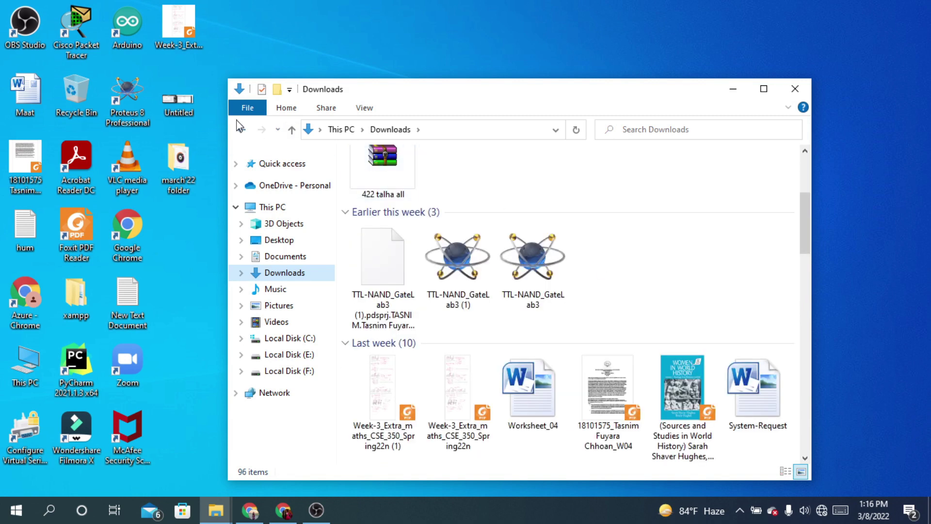
pyautogui.click(292, 130)
pyautogui.doubleClick(395, 177)
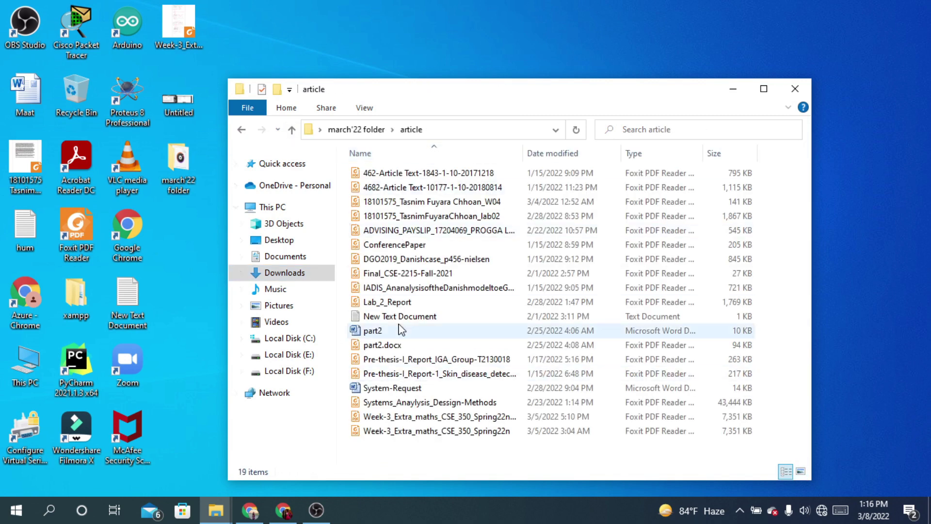
pyautogui.click(241, 130)
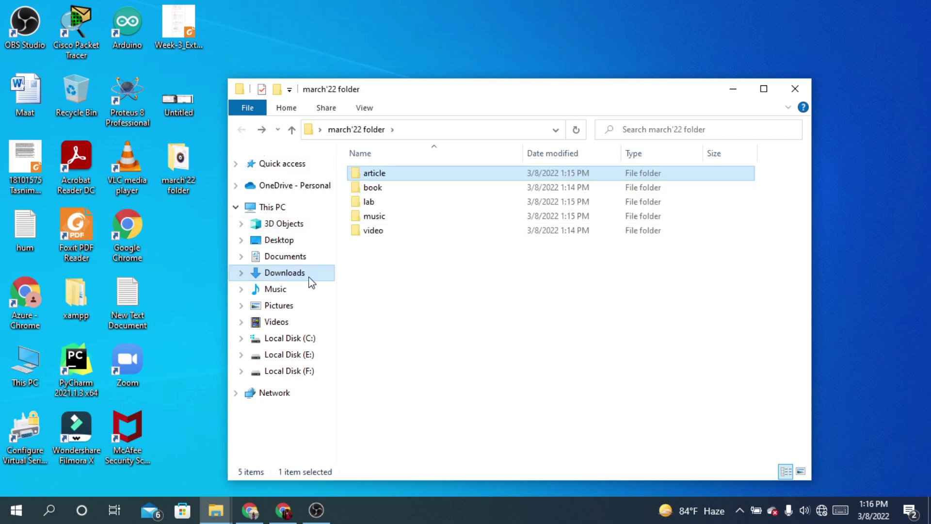
pyautogui.click(285, 273)
pyautogui.scroll(-5, 531, 289)
pyautogui.scroll(5, 533, 290)
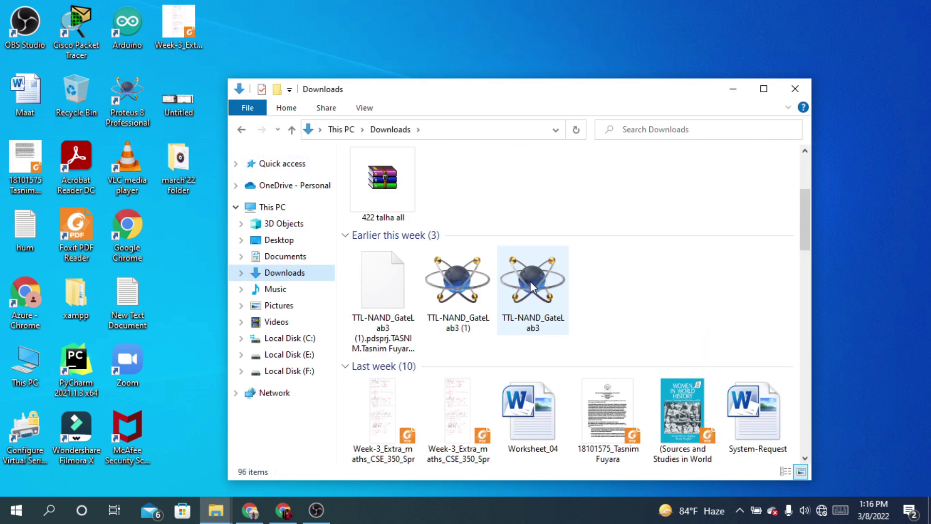
pyautogui.scroll(-5, 442, 228)
pyautogui.scroll(-6, 440, 263)
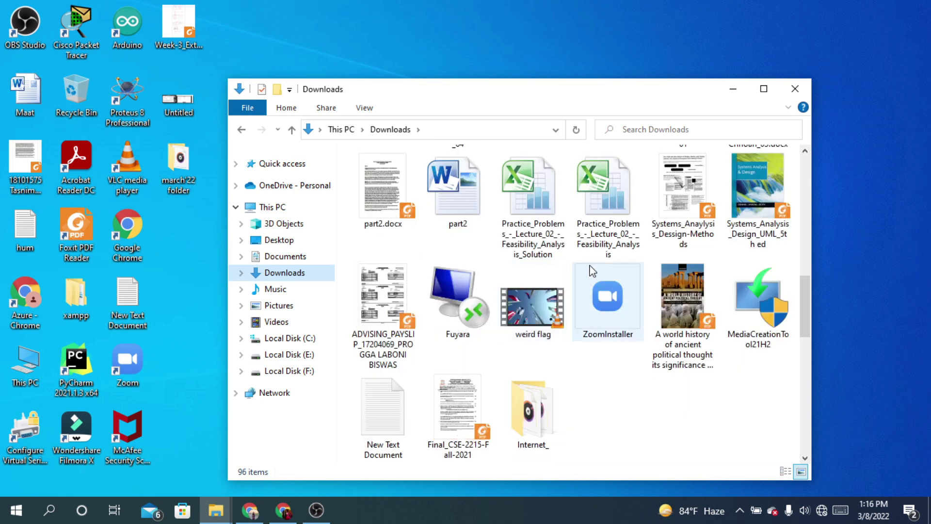
pyautogui.scroll(-5, 531, 321)
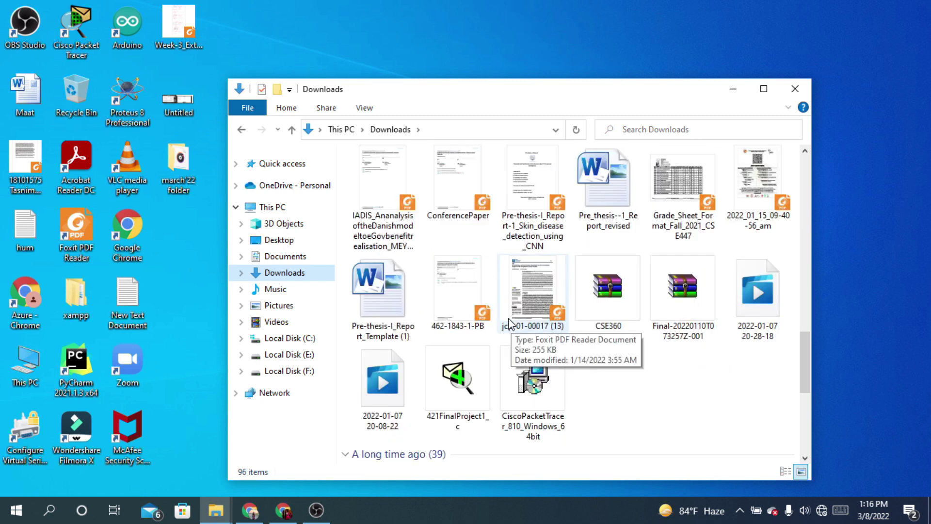
pyautogui.scroll(-2, 553, 318)
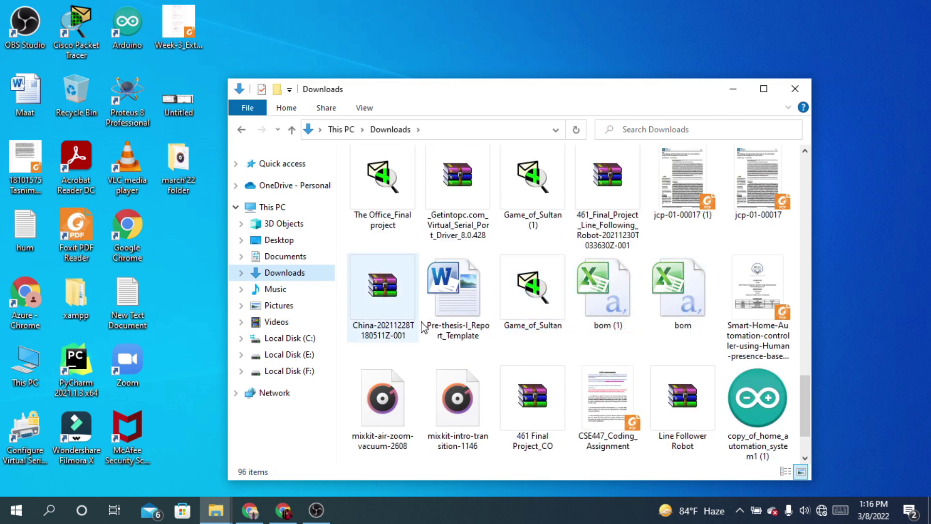
pyautogui.scroll(-6, 476, 291)
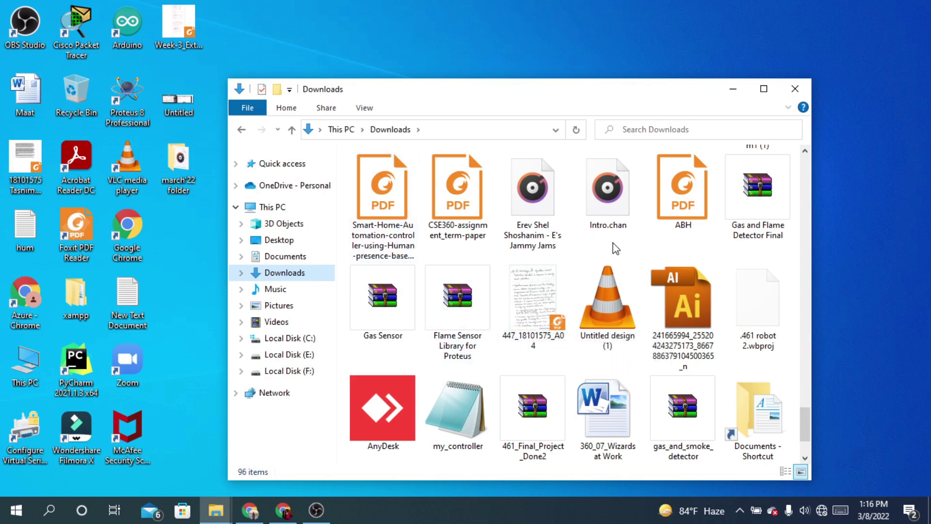
pyautogui.scroll(-2, 534, 271)
pyautogui.scroll(15, 601, 262)
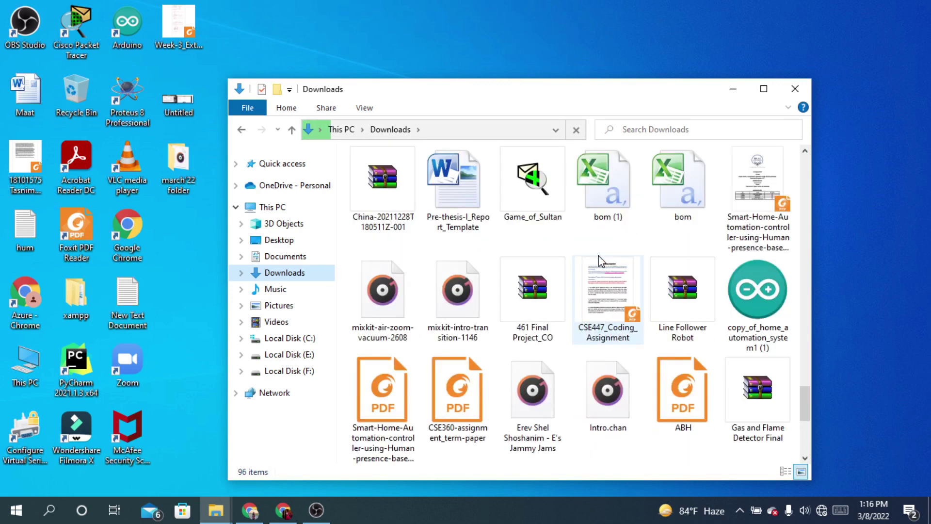
pyautogui.scroll(10, 601, 252)
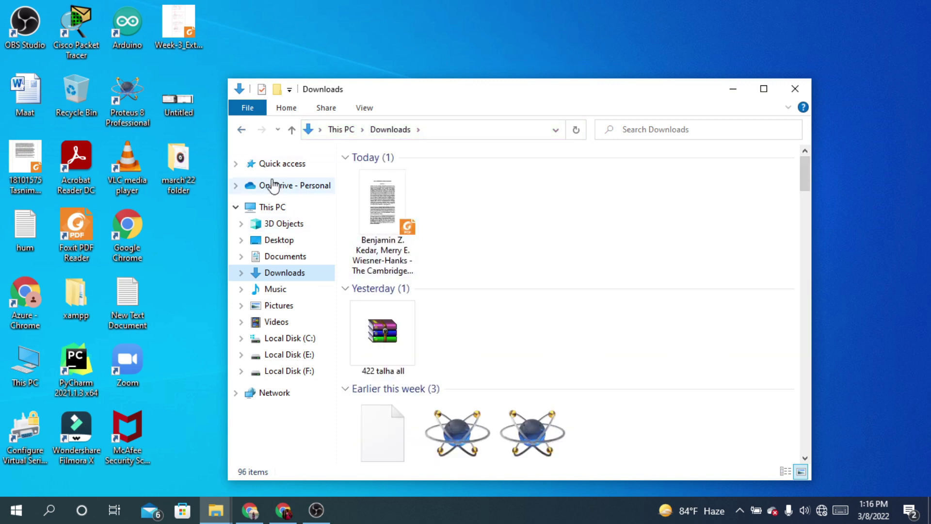
pyautogui.click(241, 130)
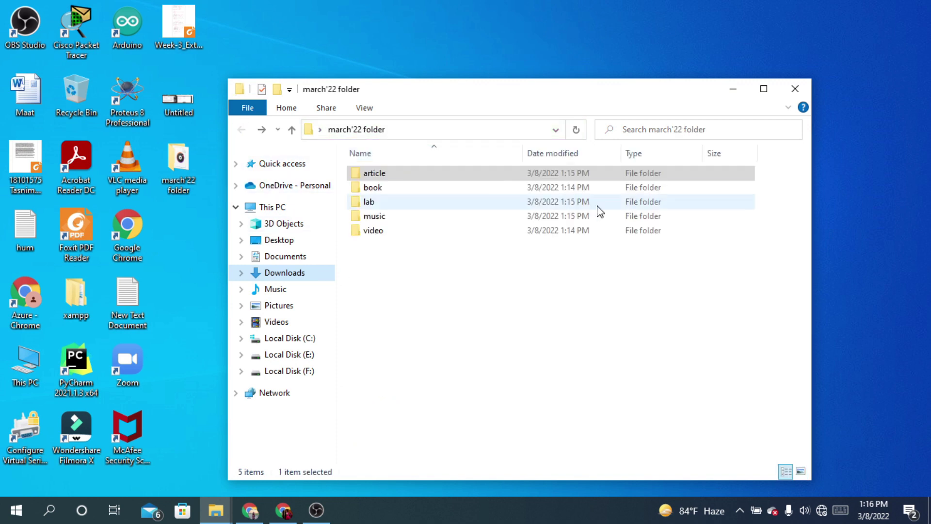
pyautogui.doubleClick(383, 187)
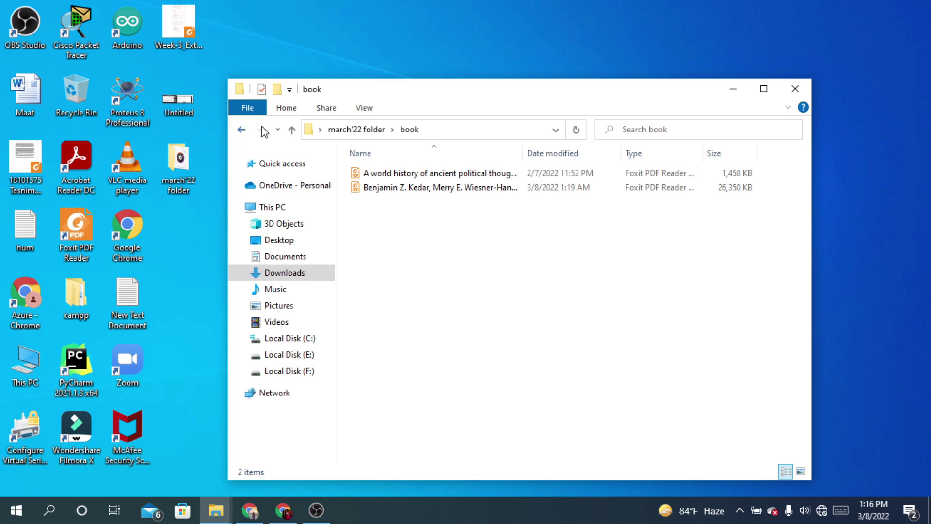
pyautogui.hotkey('alt', 'Left')
pyautogui.click(412, 176)
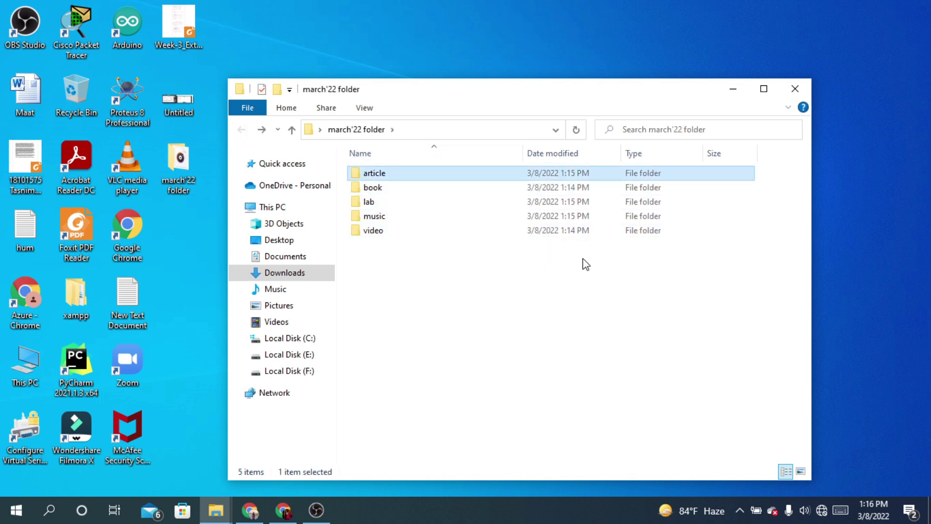